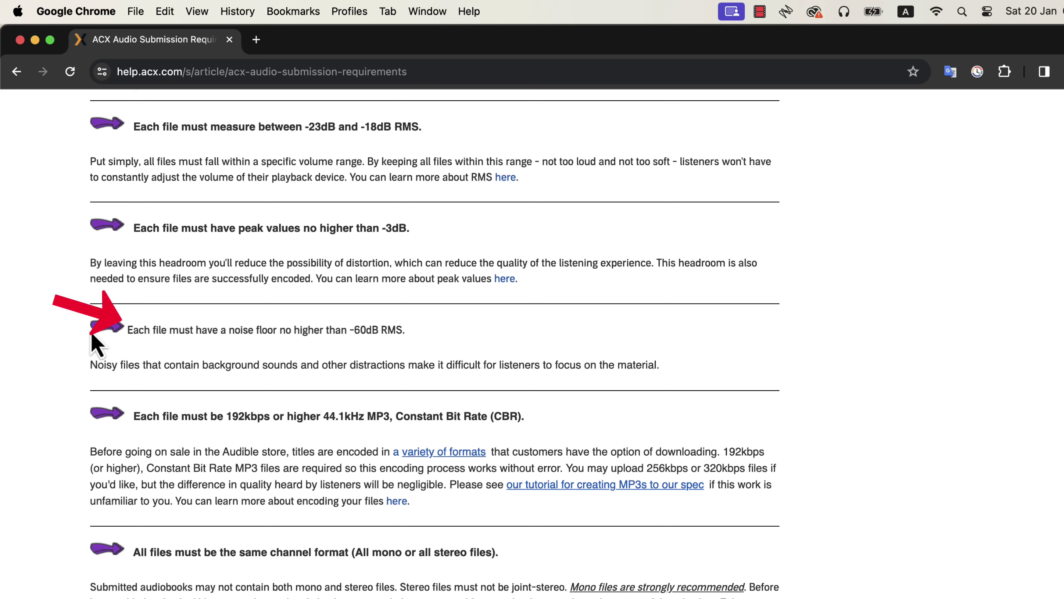
Step: Highlight the ACX rule of a noise floor no higher than -60dB RMS, then return to Audacity
drag(127, 330, 406, 343)
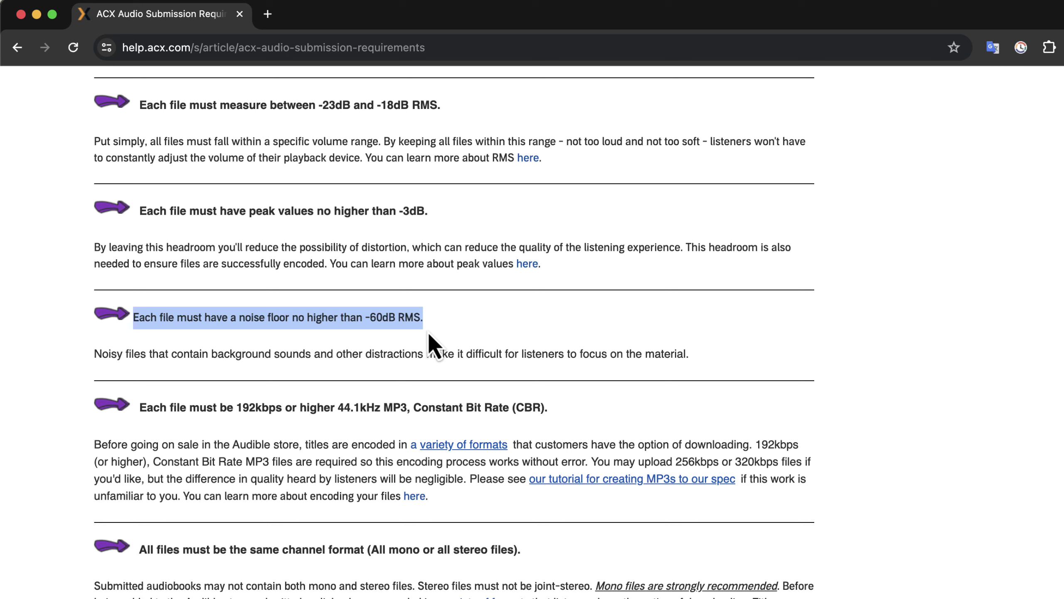
click(429, 335)
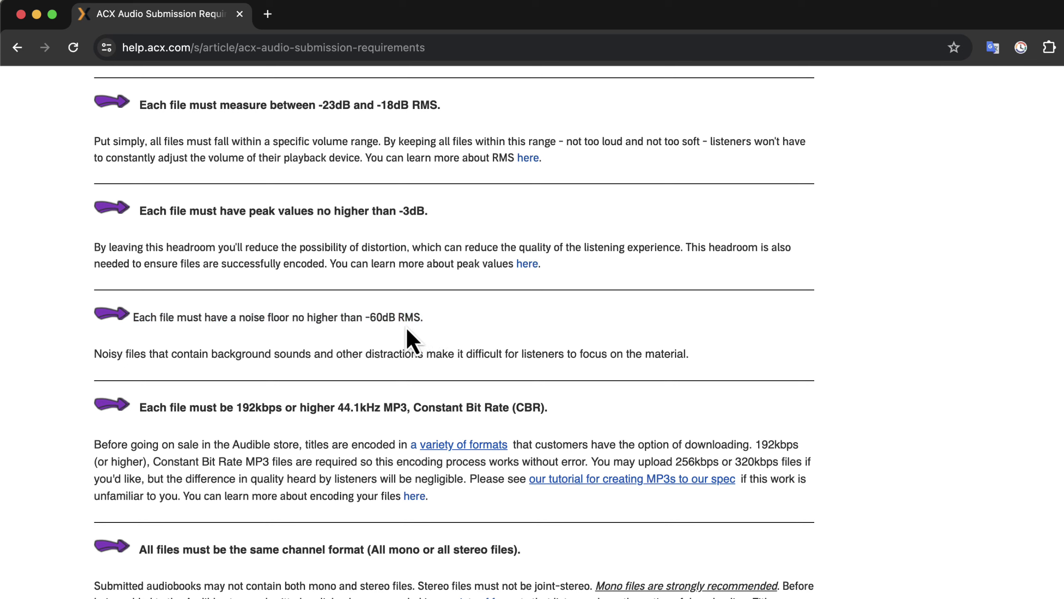
drag(396, 319, 433, 332)
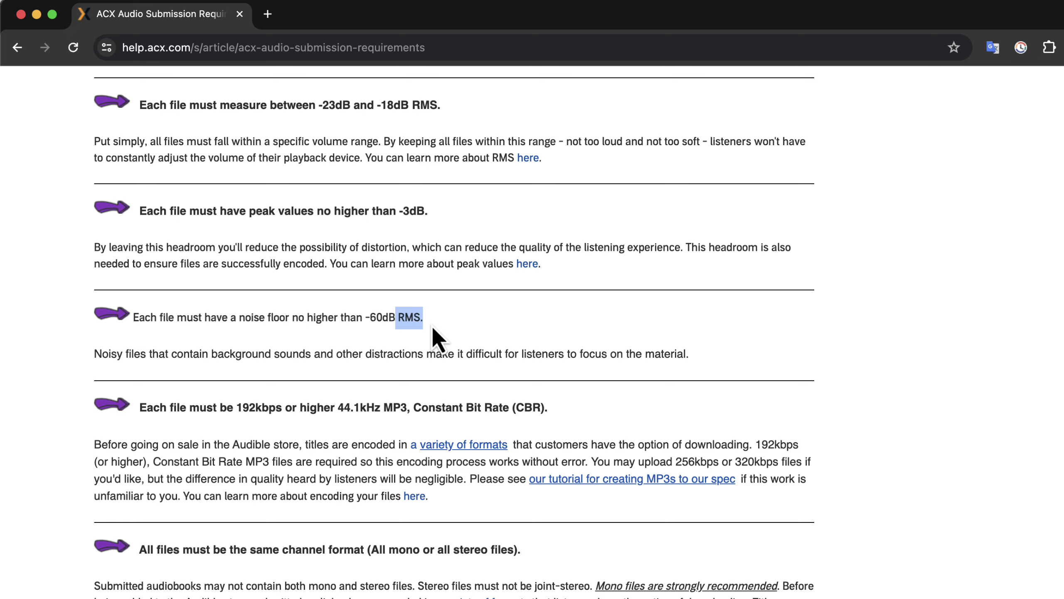
key(super+Tab)
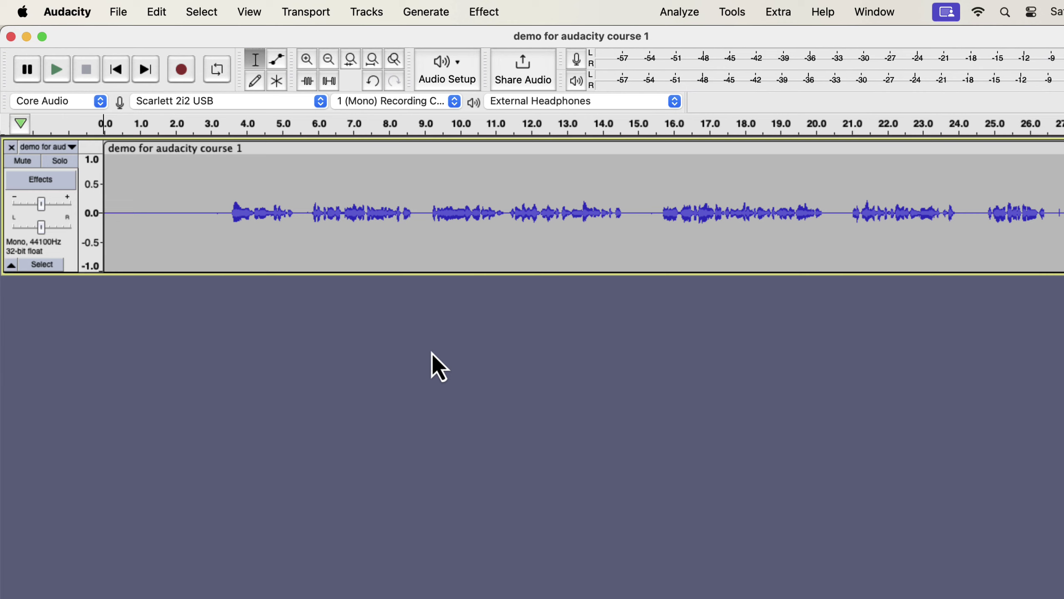
Step: Run ACX Check on the whole narration: RMS fails at -30.79 dB, noise floor passes at -63.57 dB
double_click(390, 227)
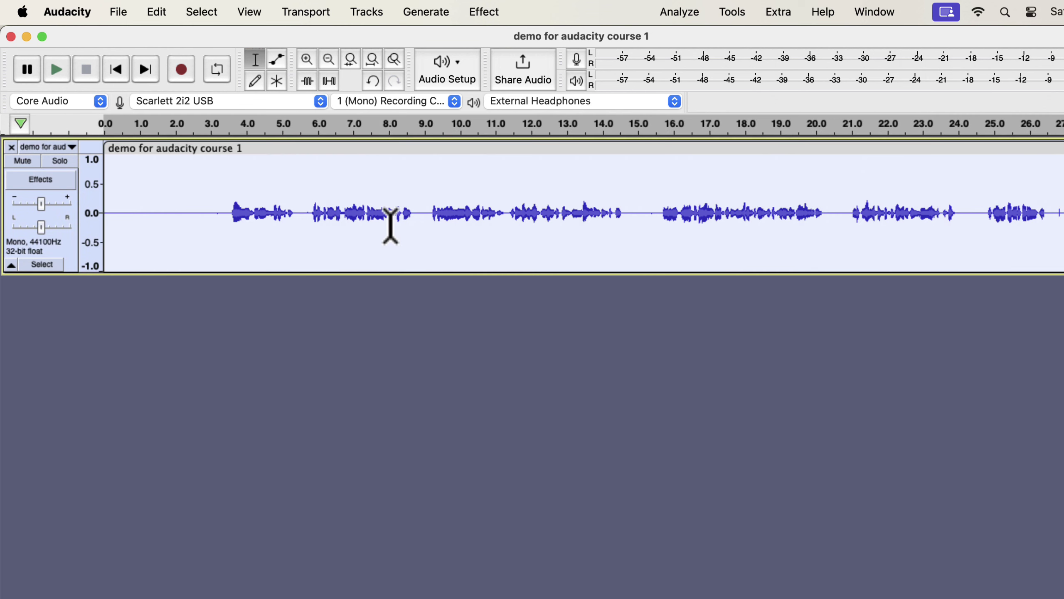
click(677, 12)
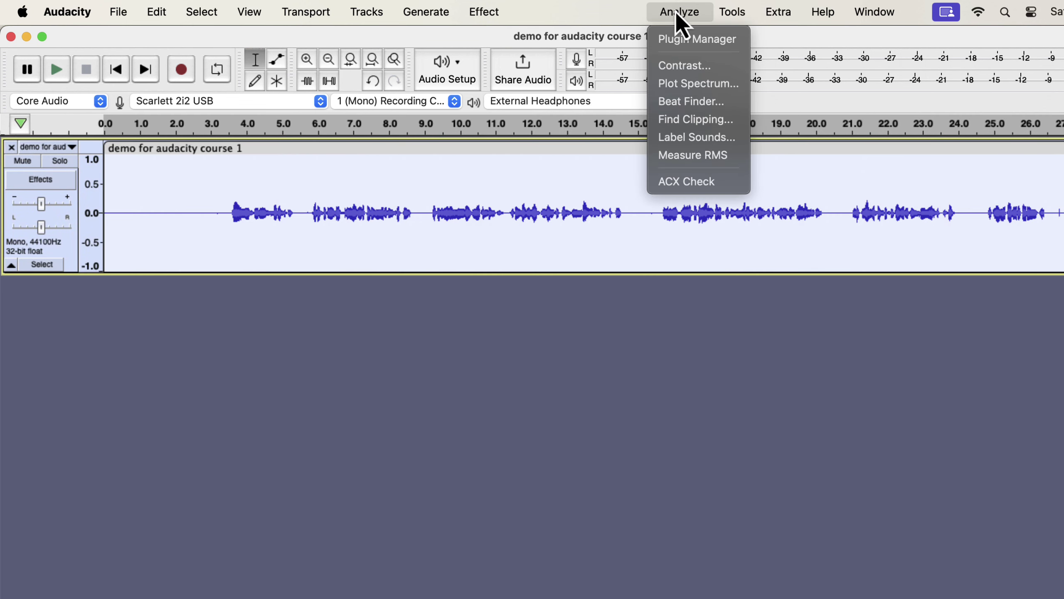
click(677, 184)
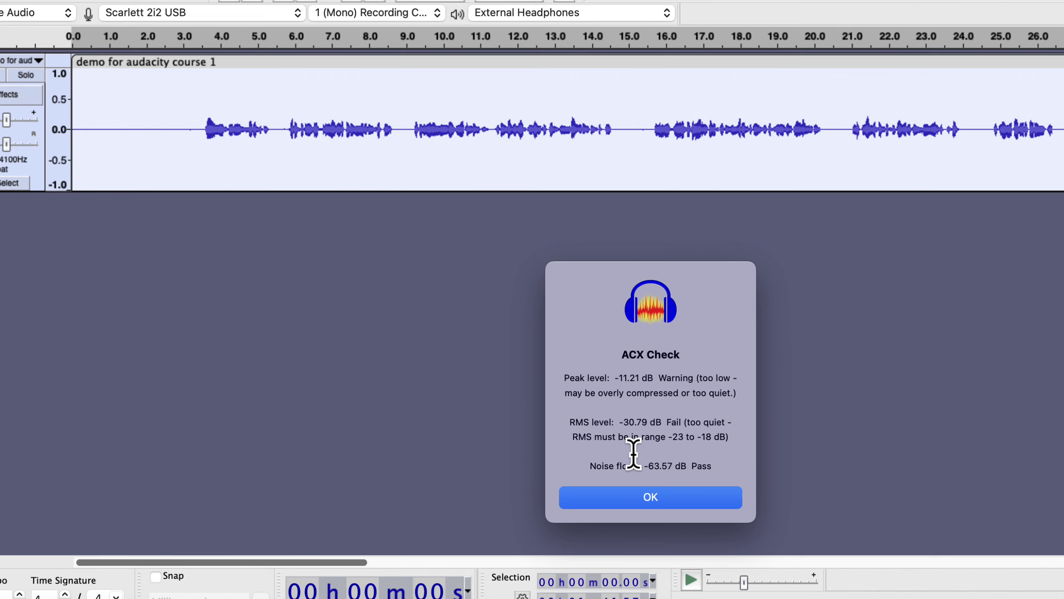
click(631, 497)
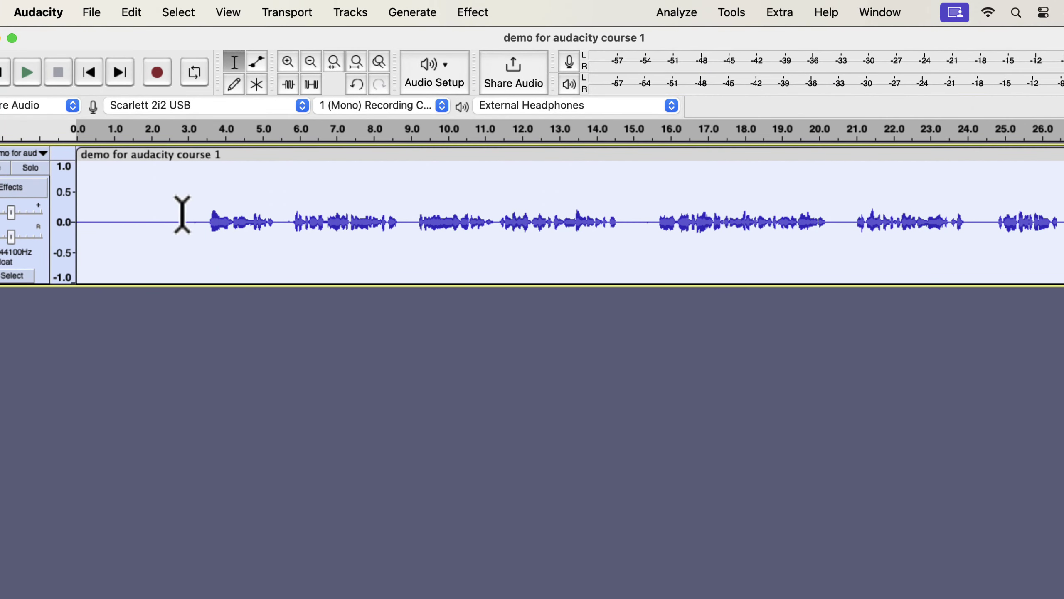
Step: Play the opening three seconds of silence, then scroll through the later part of the narration
drag(184, 214, 78, 203)
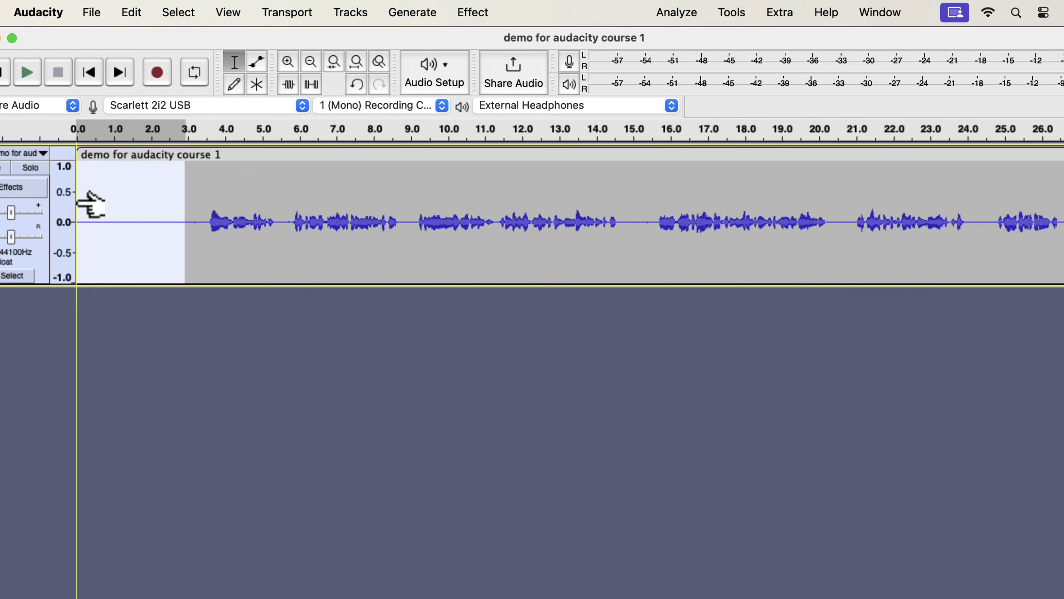
key(space)
scroll(221, 226, right, 3)
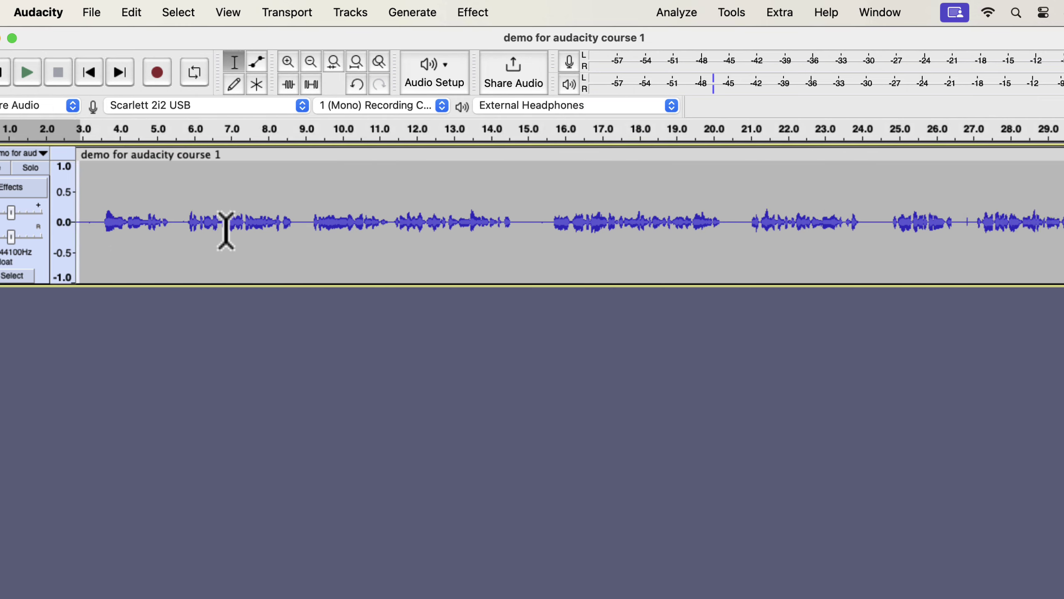
scroll(222, 226, right, 10)
scroll(226, 231, right, 2)
scroll(226, 231, right, 5)
scroll(226, 231, right, 4)
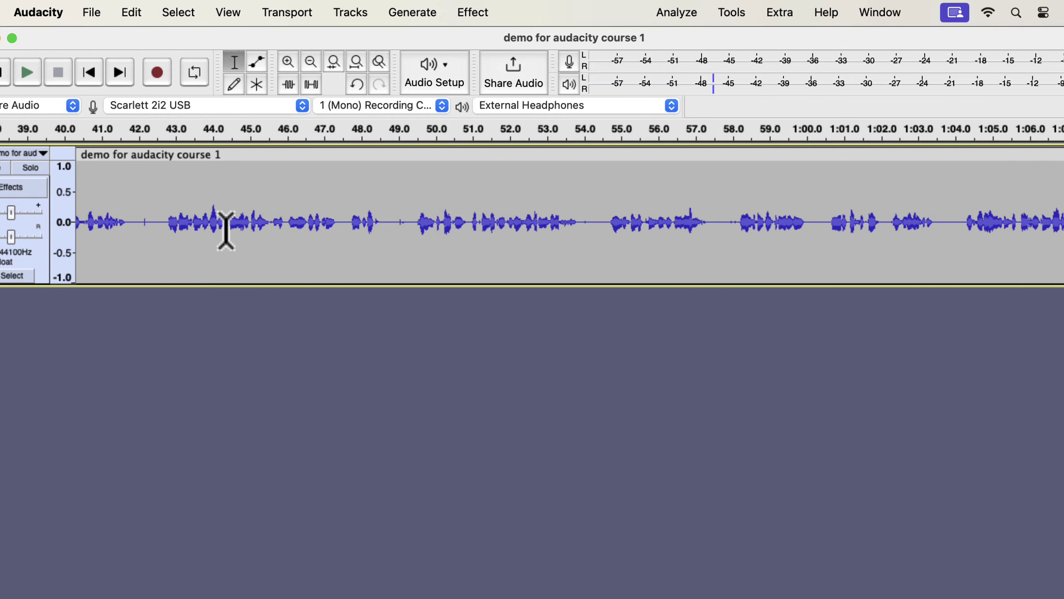
scroll(226, 231, right, 6)
scroll(226, 231, right, 6)
scroll(226, 230, right, 1)
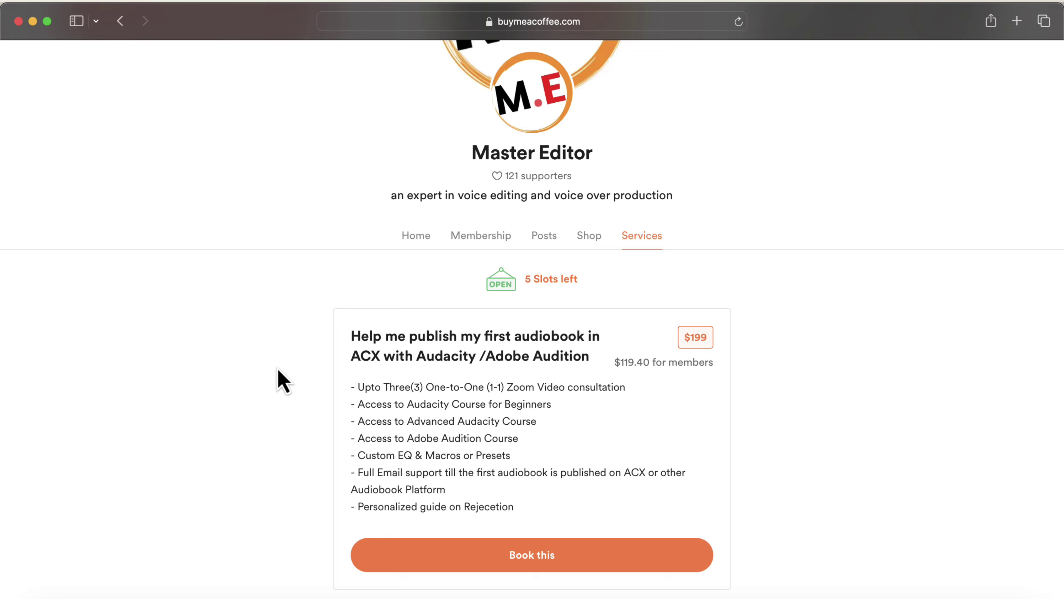
Step: Start booking the $199 audiobook-publishing help service on the Buy Me a Coffee page
click(483, 553)
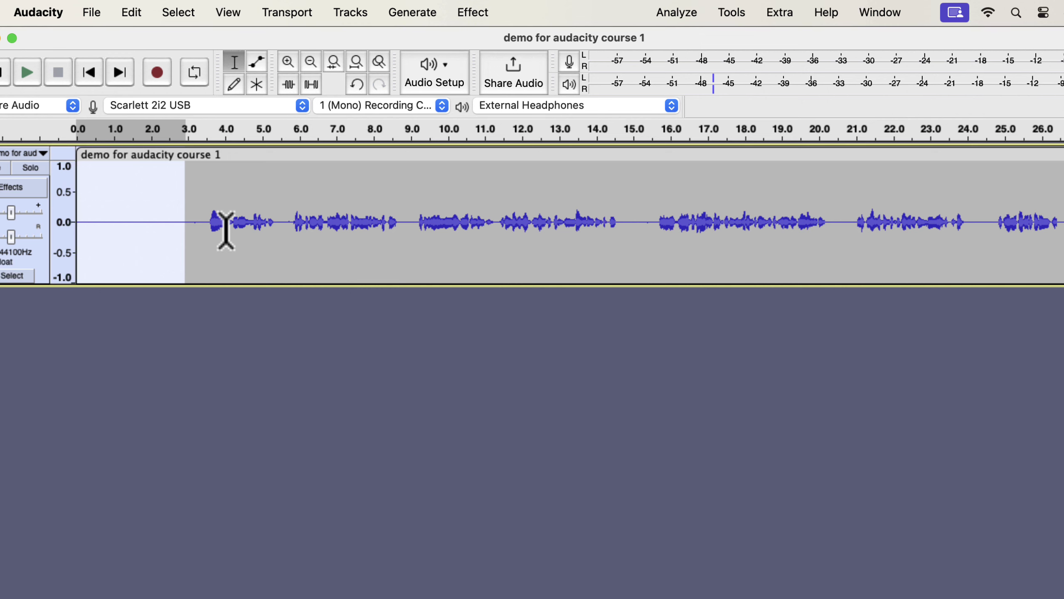
Step: Select the whole narration and apply the Clear Vocal Improve Macro to it
double_click(226, 231)
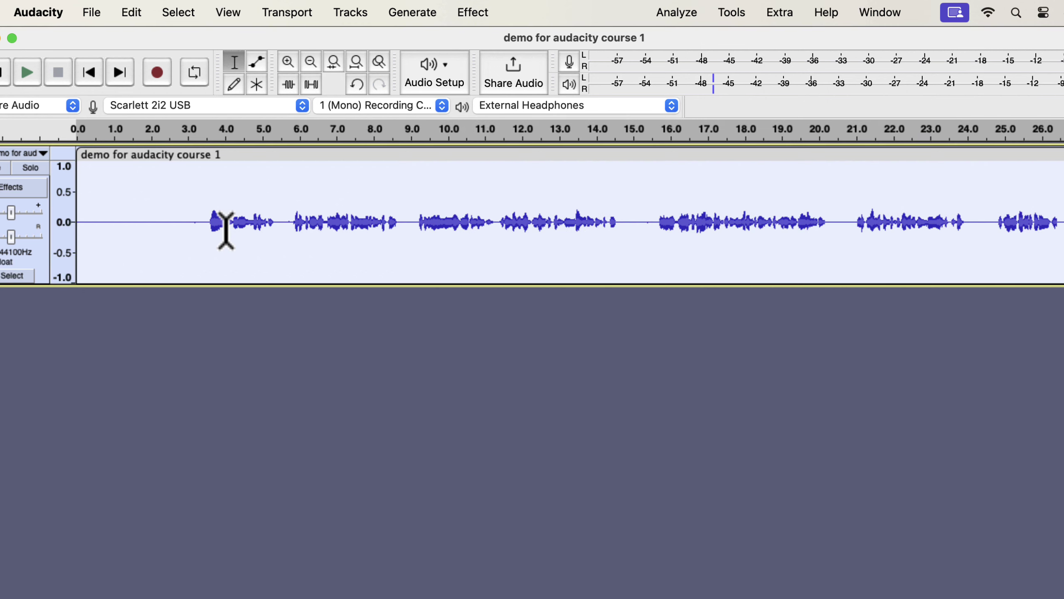
click(733, 14)
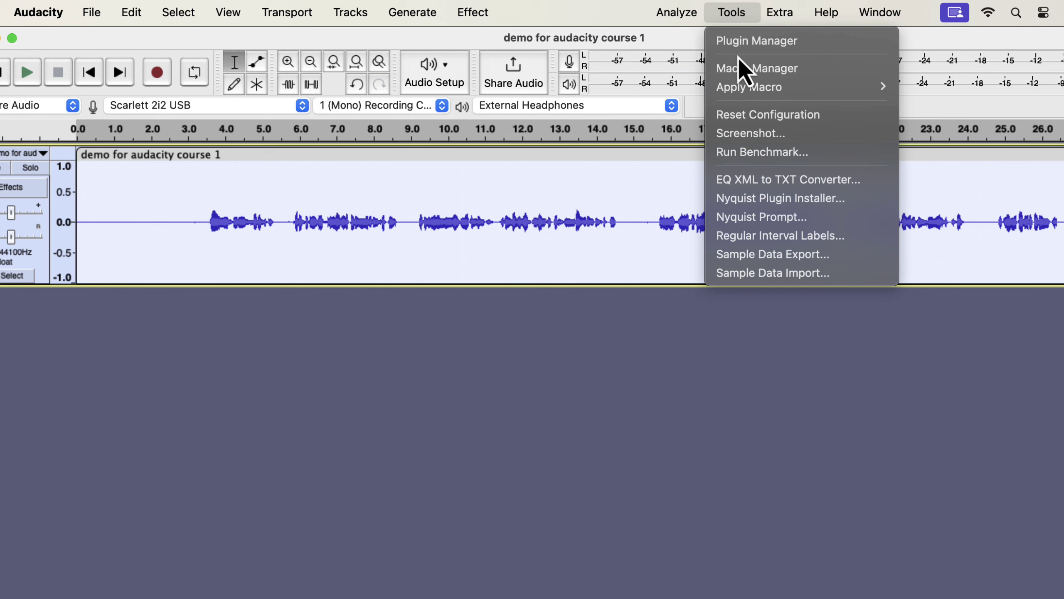
mouse_move(749, 87)
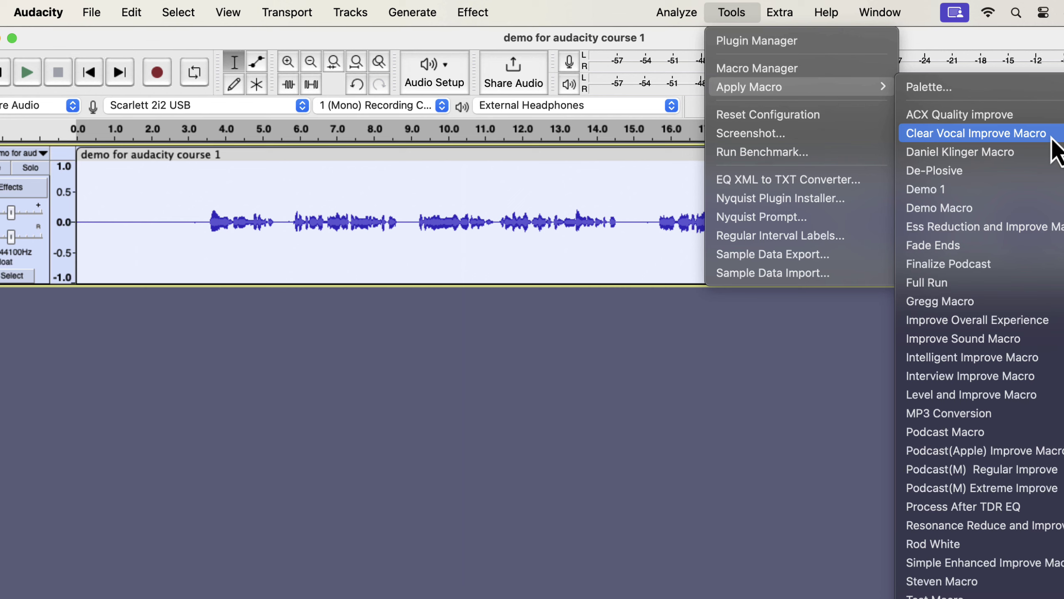
click(1052, 138)
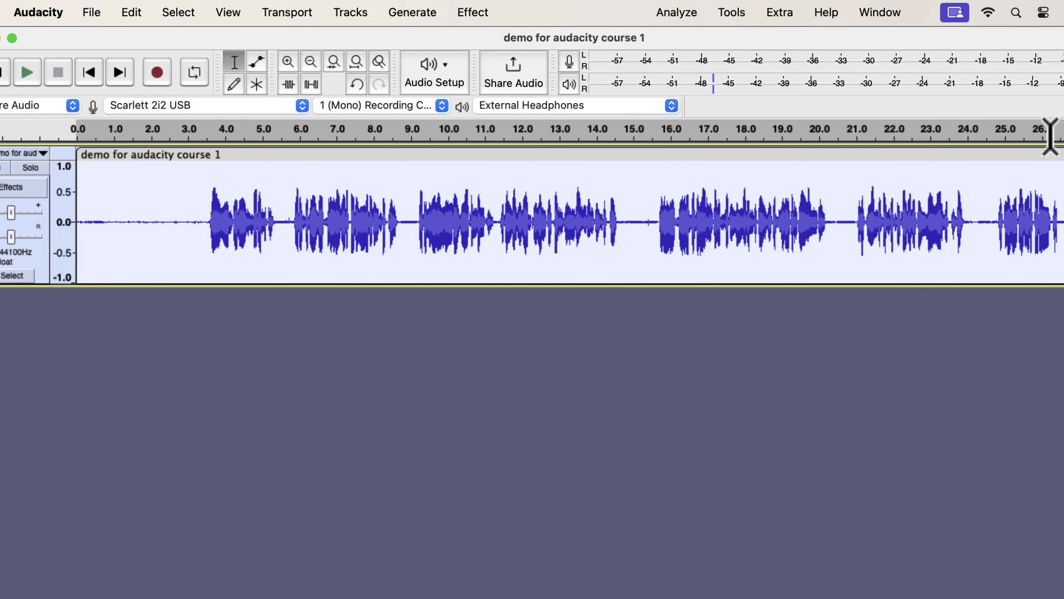
Step: Re-run ACX Check: peak -4.00 dB and RMS -19.34 dB pass, noise floor fails at -53.18 dB
click(664, 13)
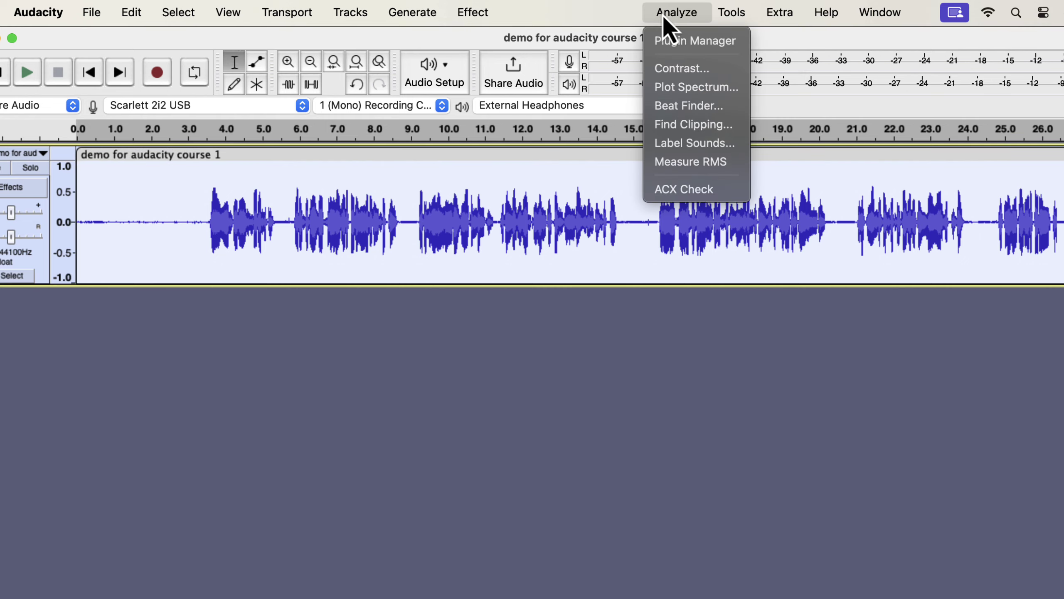
click(670, 189)
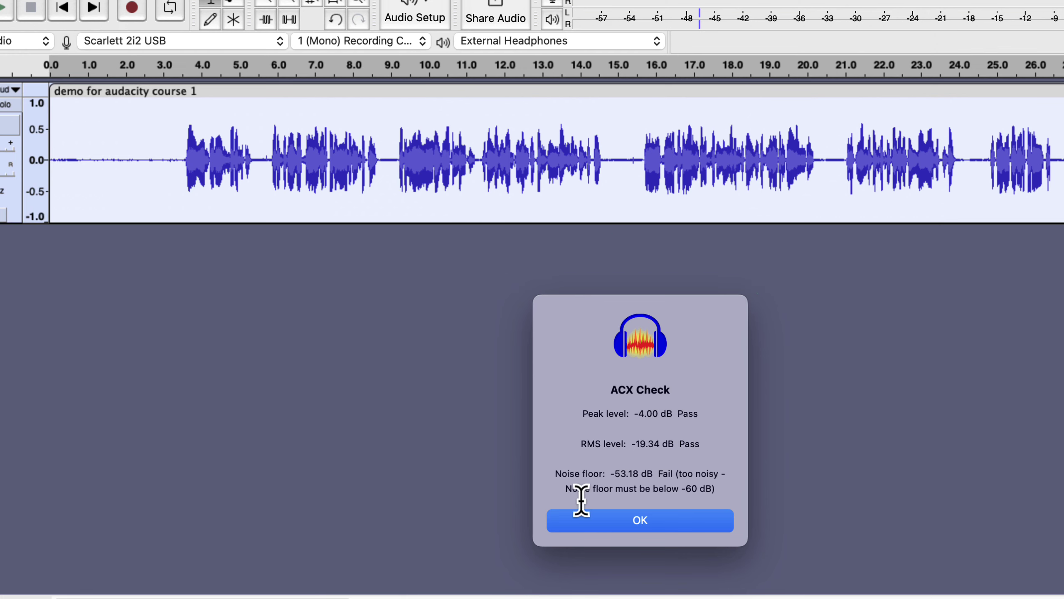
click(581, 520)
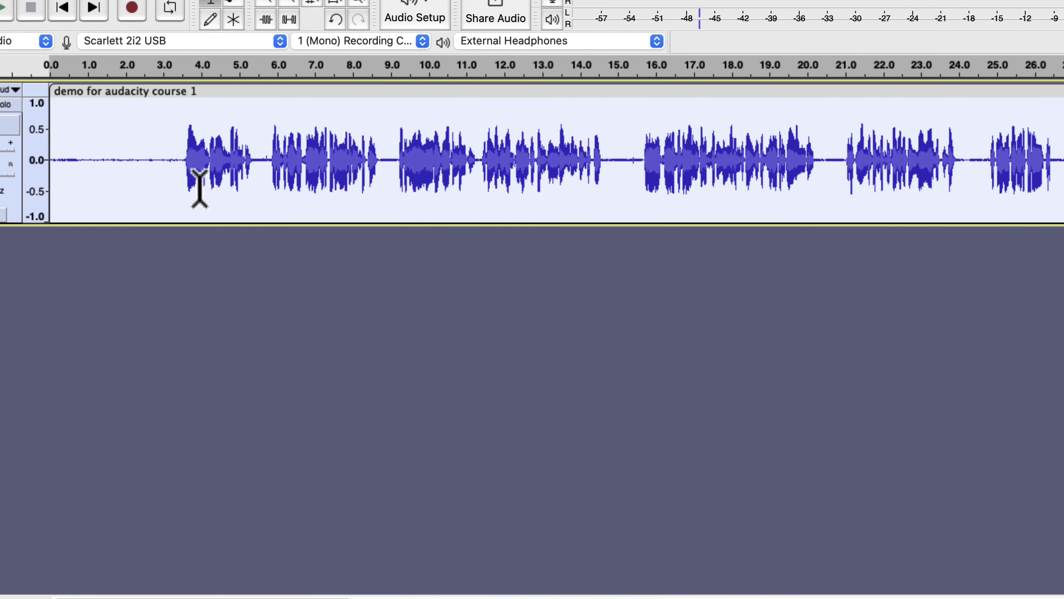
drag(175, 160, 42, 159)
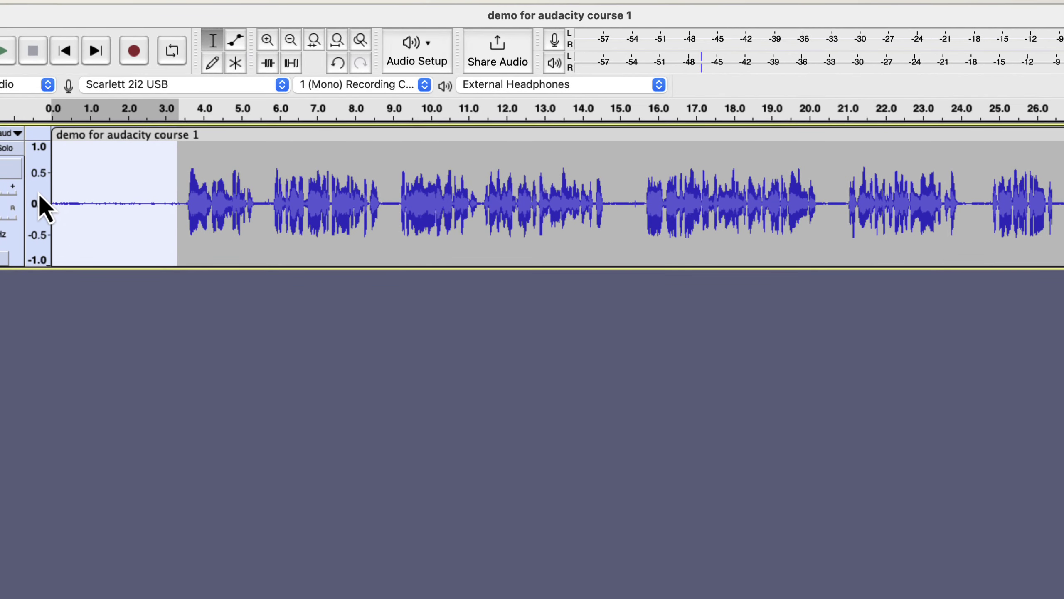
key(space)
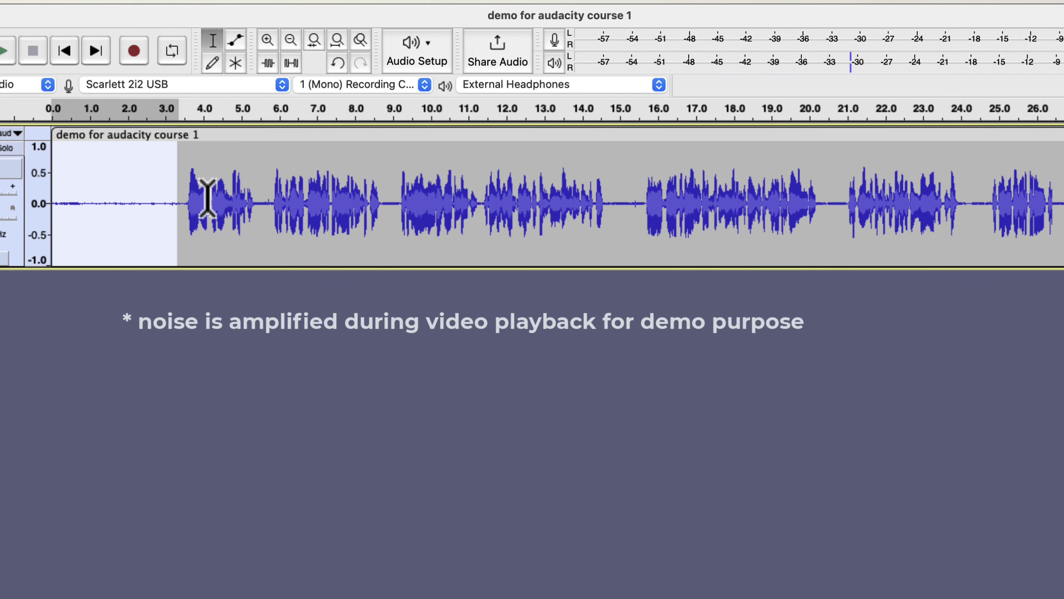
key(End)
drag(762, 209, 881, 215)
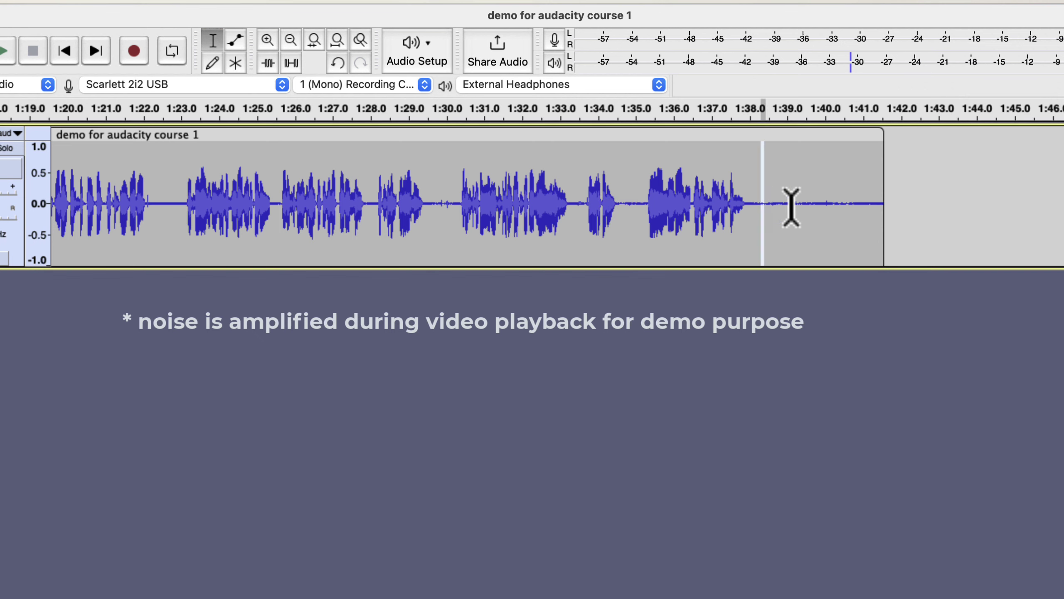
key(space)
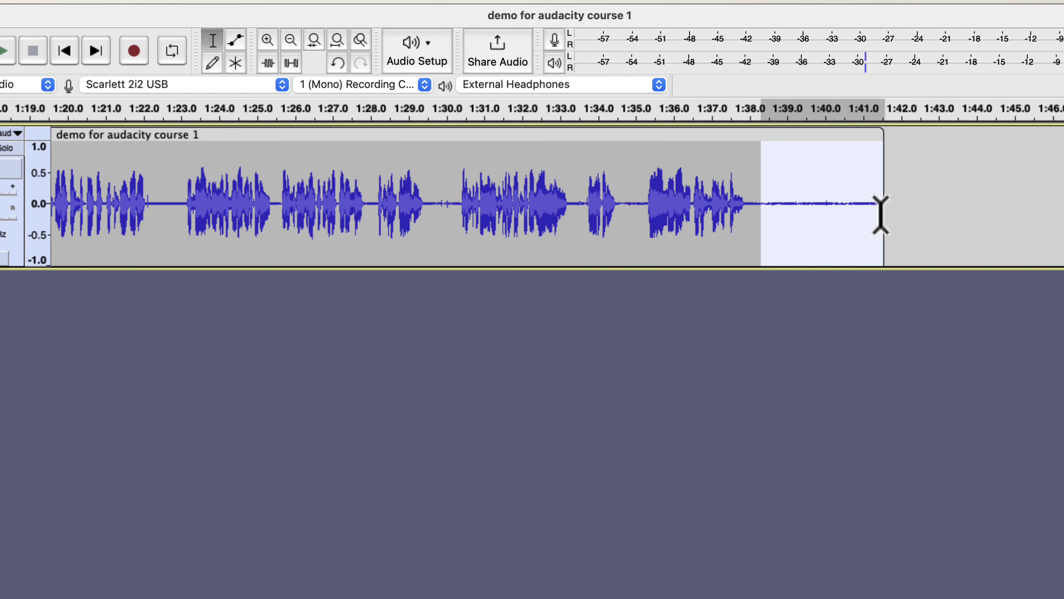
key(Home)
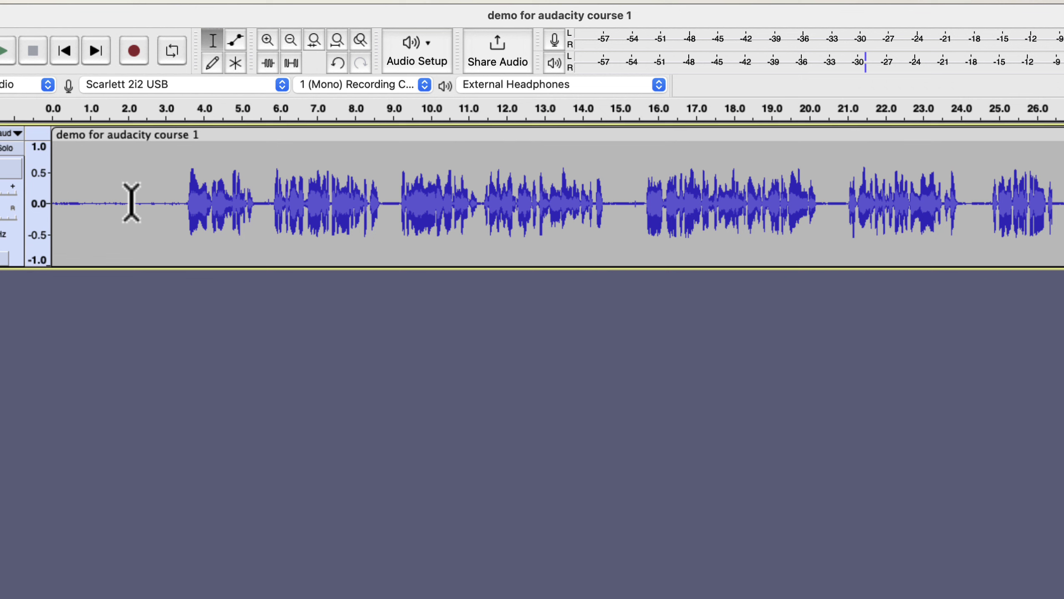
double_click(85, 212)
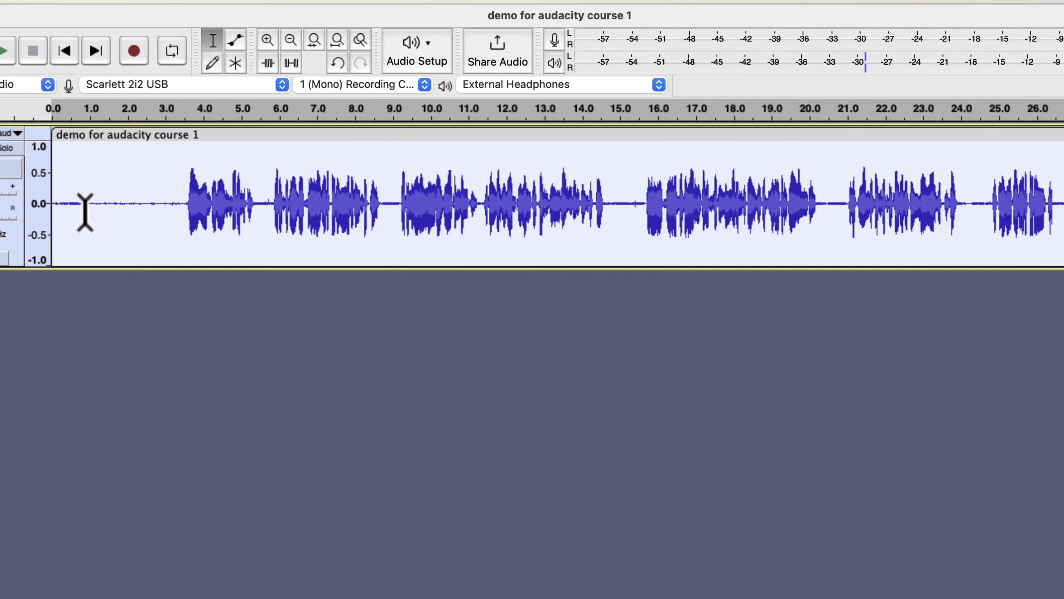
Step: Play the narration from about 3.4 seconds, then select the whole clip for noise-repair effects
click(180, 203)
key(space)
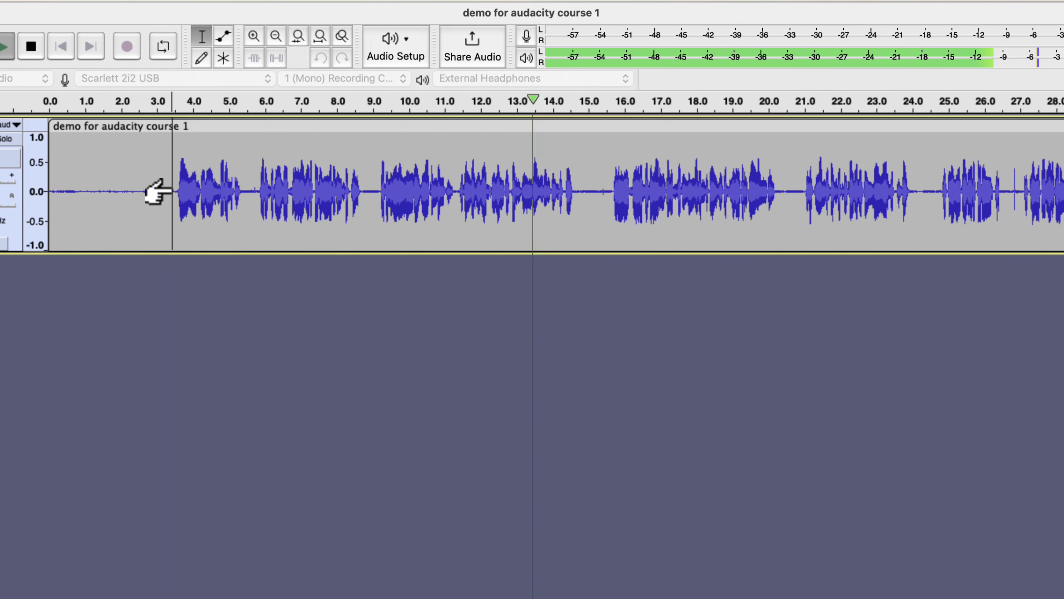
key(space)
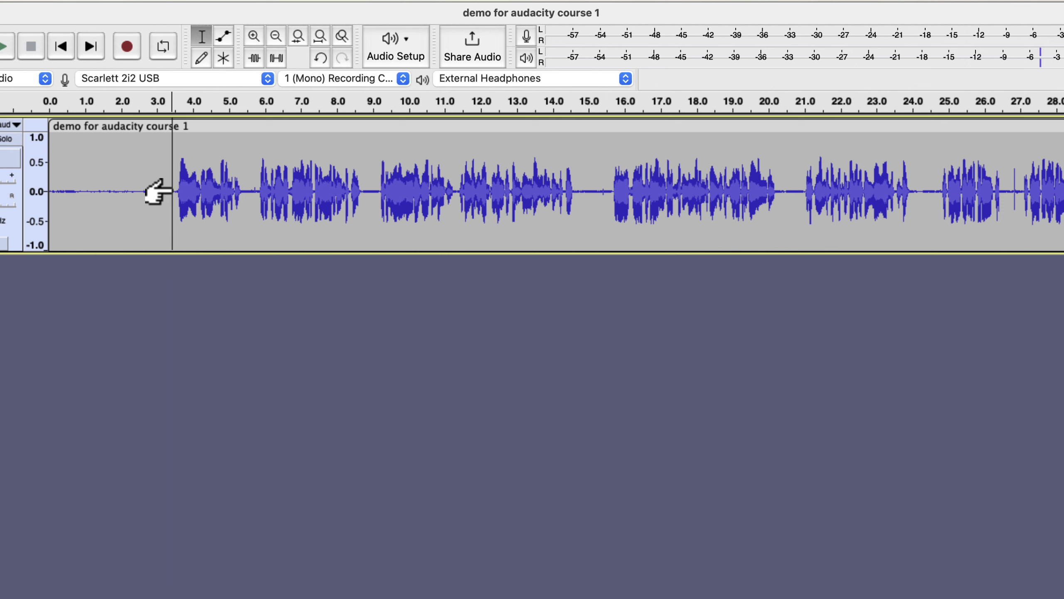
double_click(172, 191)
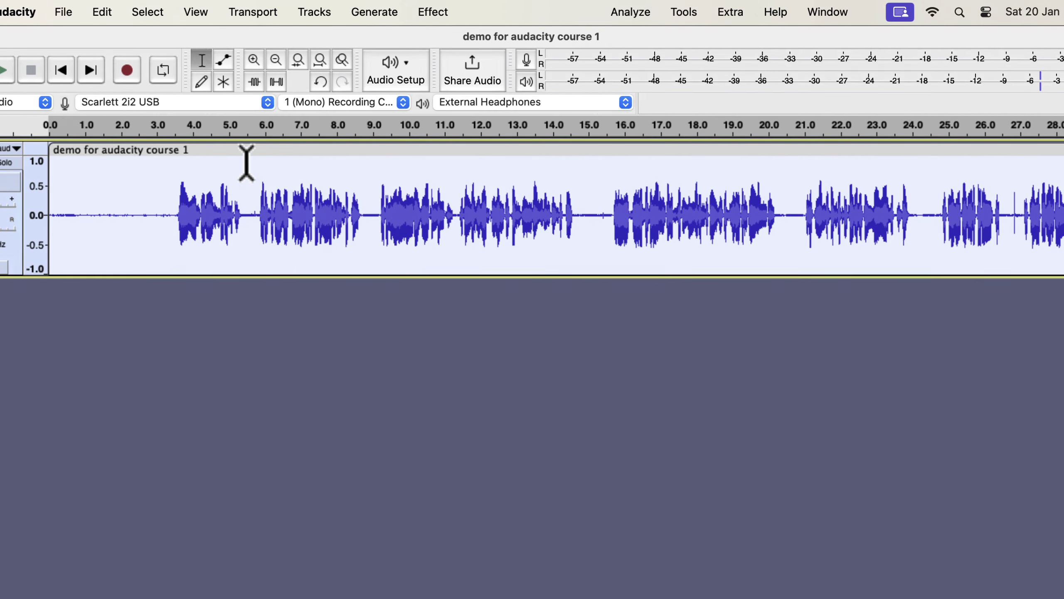
click(435, 13)
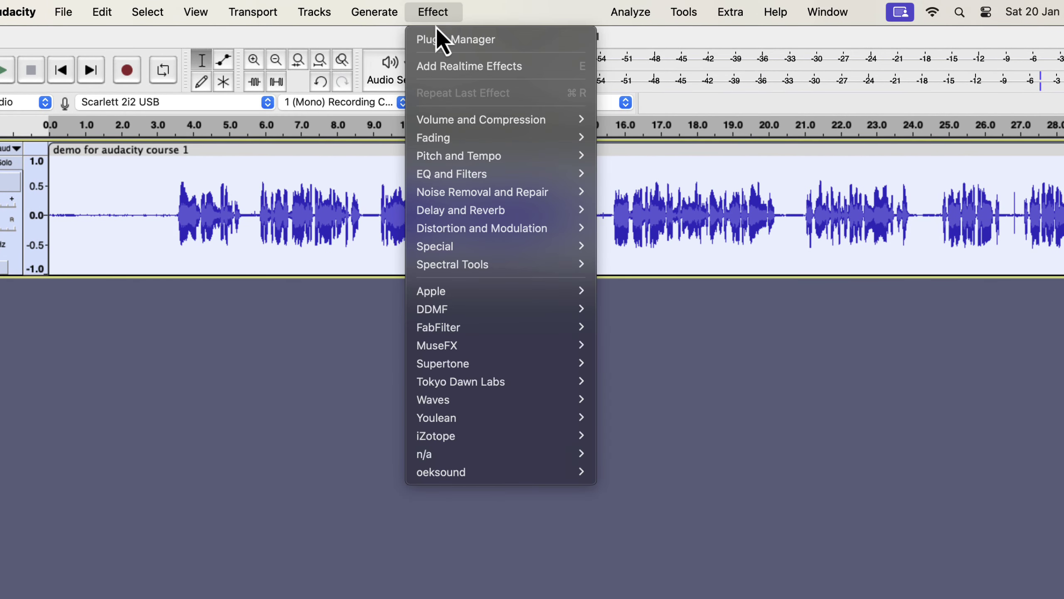
mouse_move(482, 192)
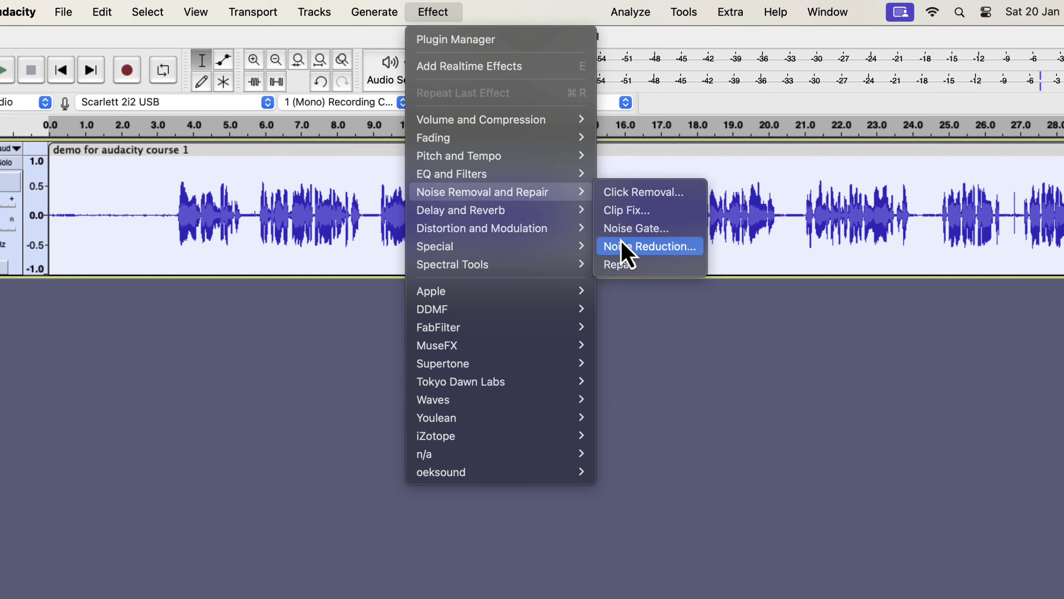
Step: Apply Noise Gate from default settings with a -30 dB threshold and -12 dB level reduction
click(670, 226)
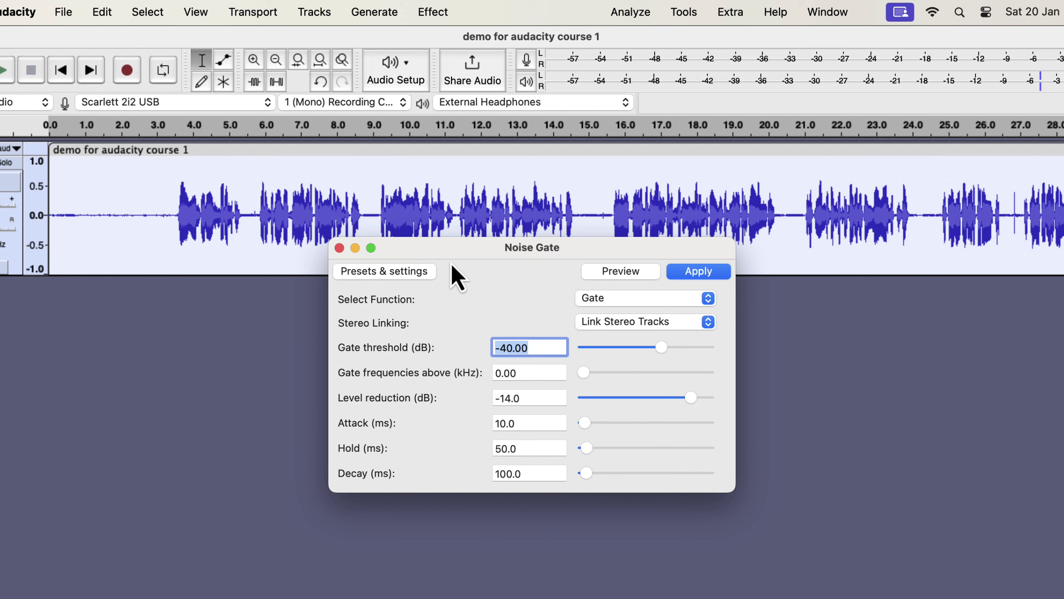
click(419, 271)
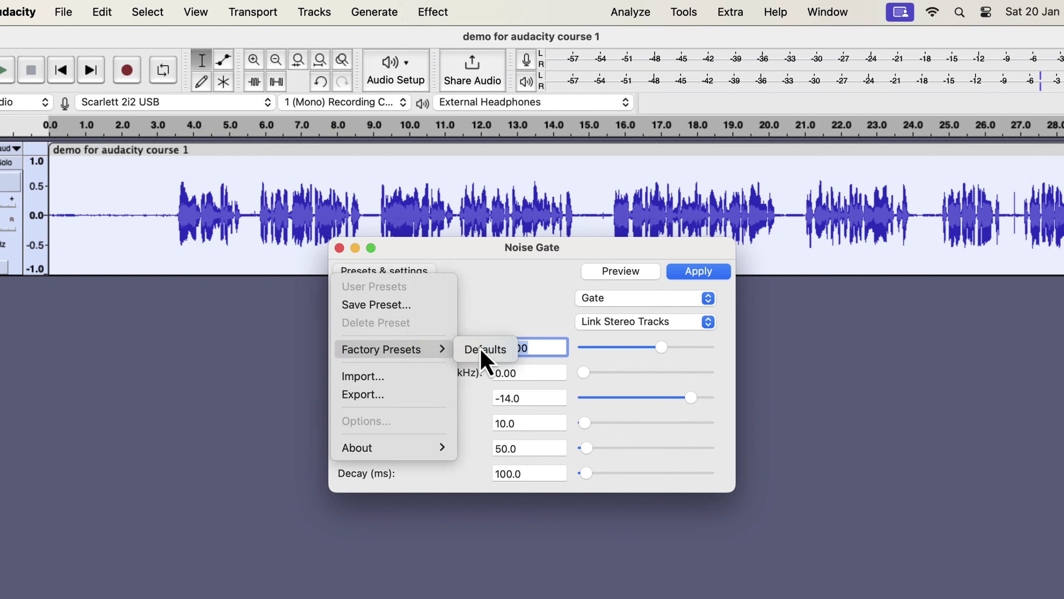
click(482, 349)
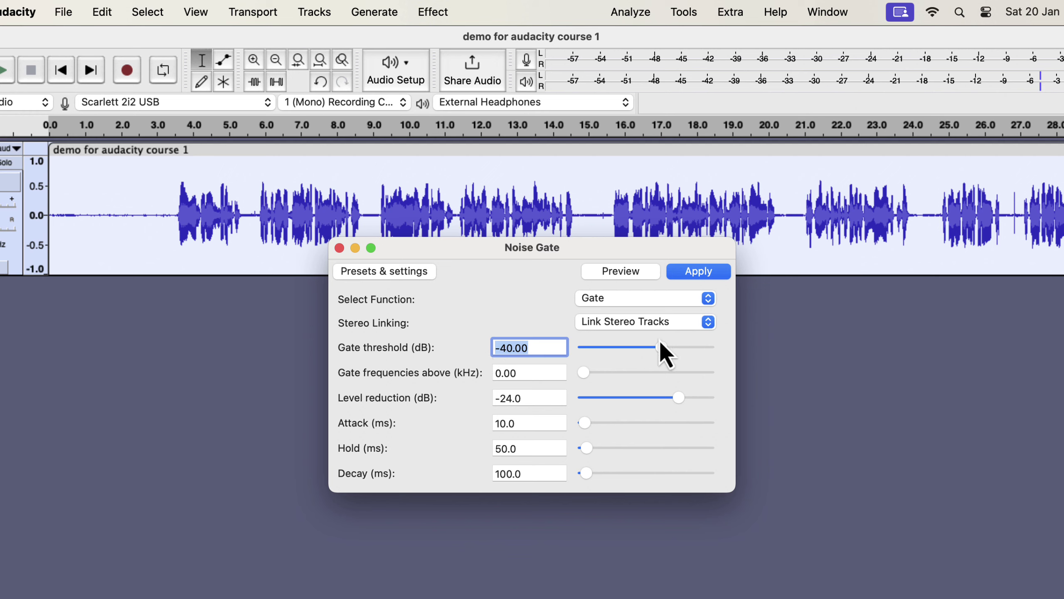
drag(660, 347, 668, 348)
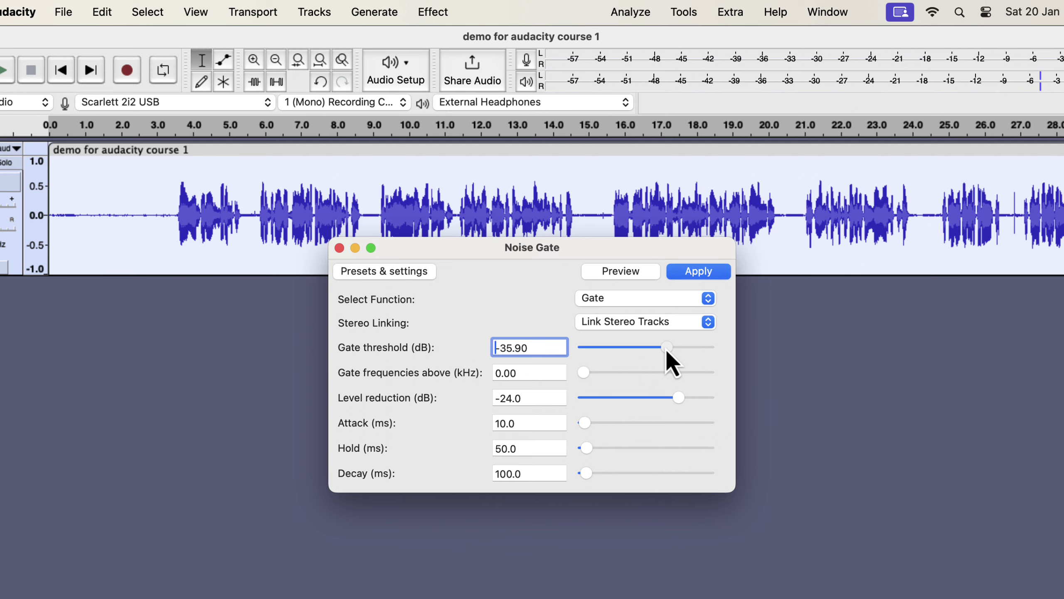
drag(668, 348, 674, 346)
drag(515, 347, 555, 347)
key(BackSpace)
drag(676, 399, 691, 400)
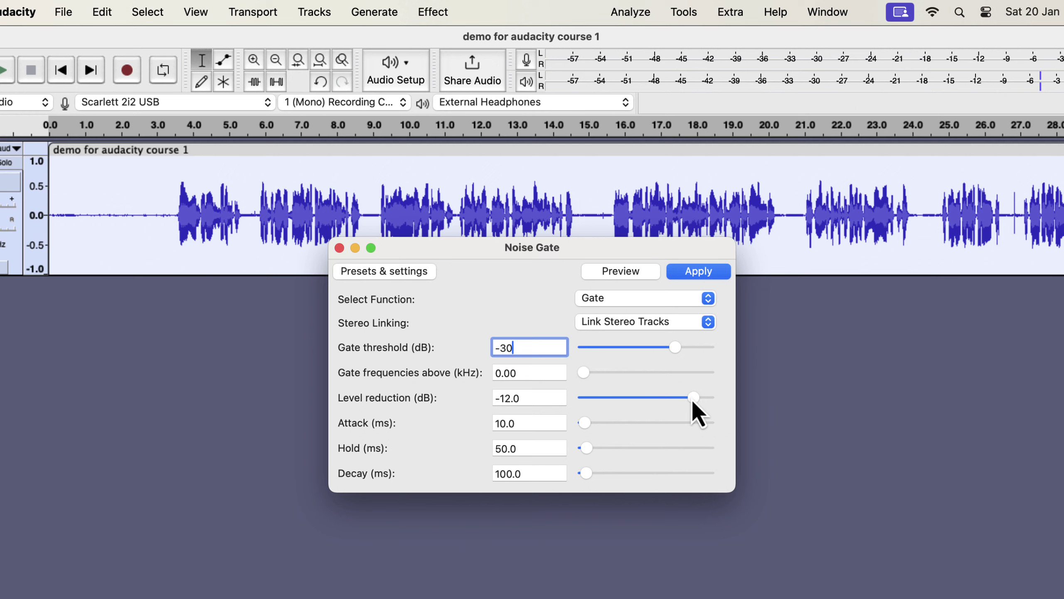
click(693, 272)
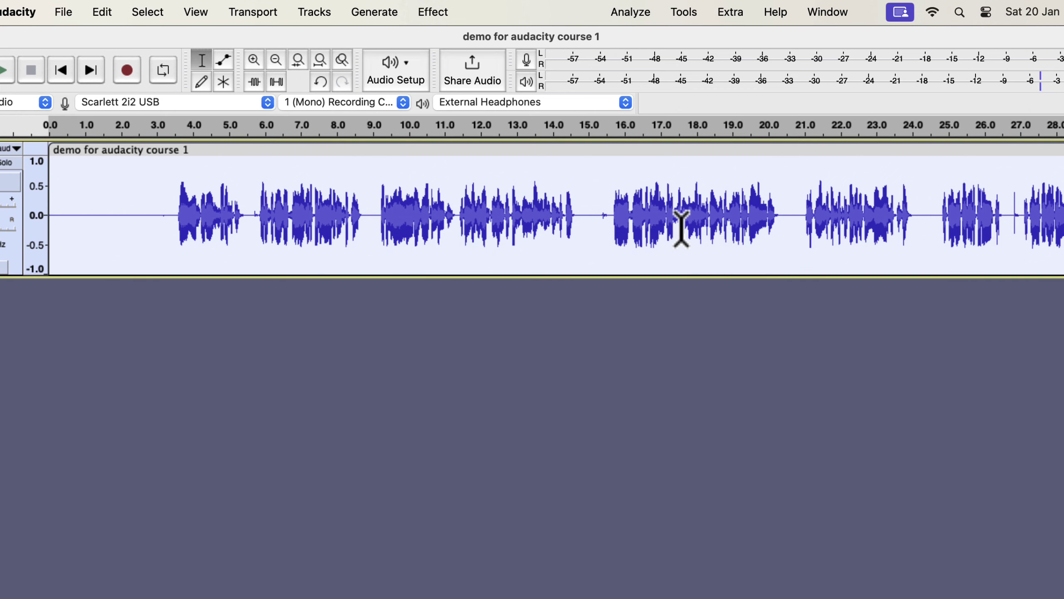
Step: Confirm ACX Check passes all three measures (noise floor -65.18 dB), then play the first three seconds
click(628, 13)
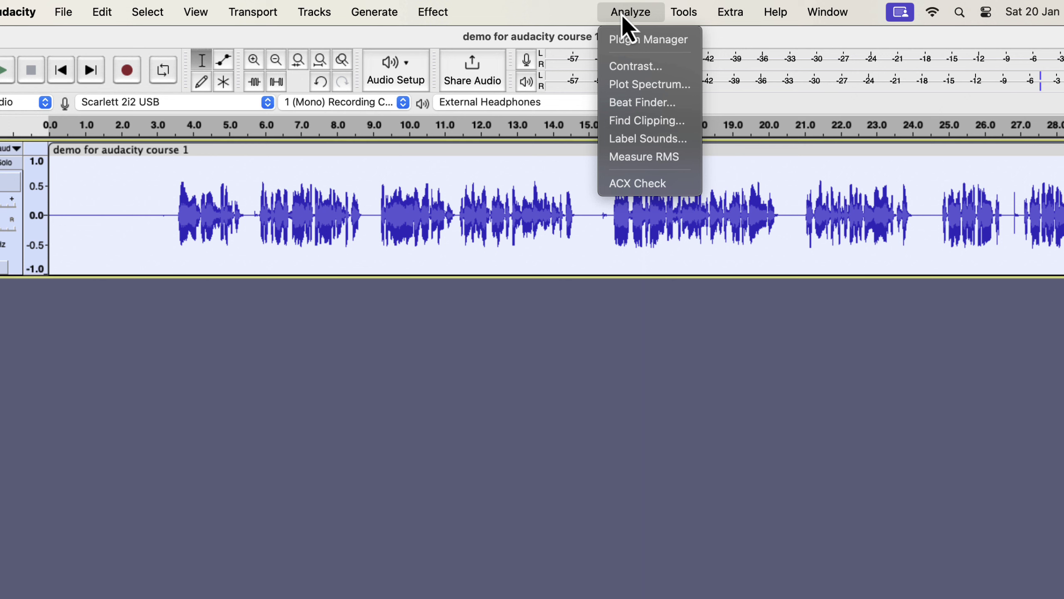
click(625, 185)
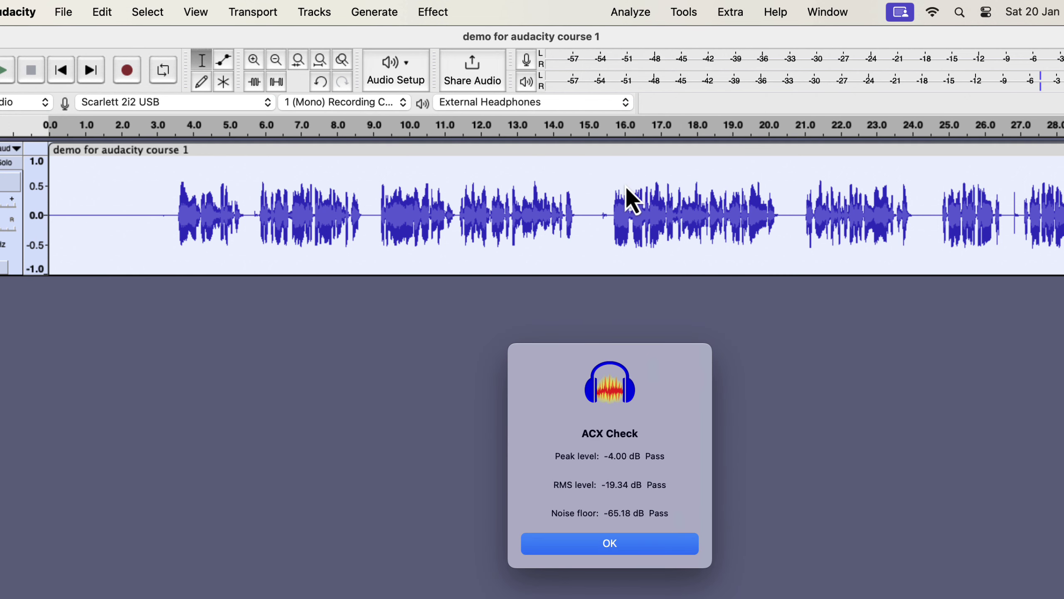
click(584, 545)
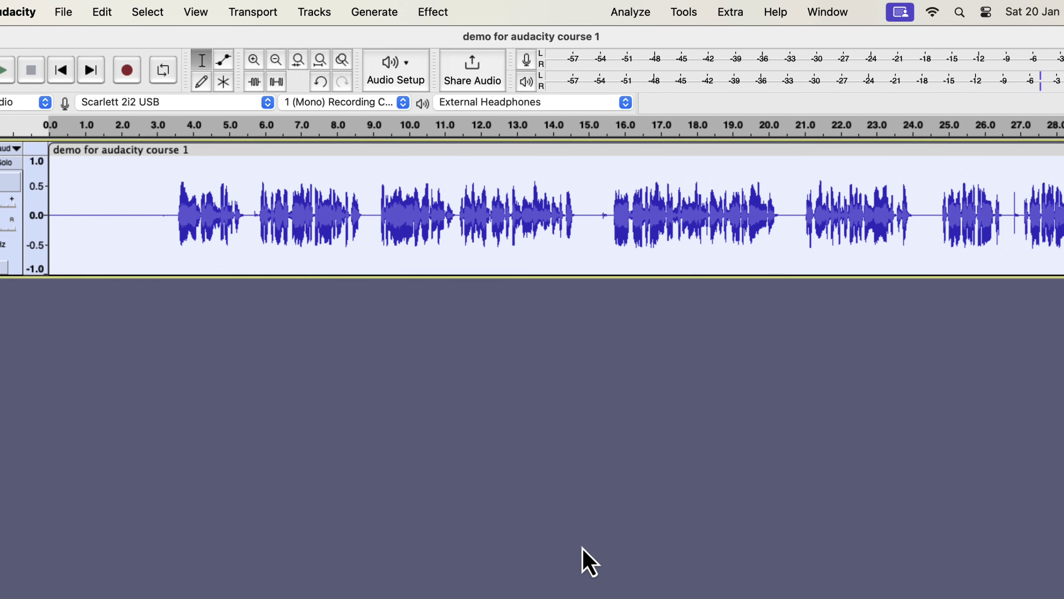
drag(155, 213, 43, 202)
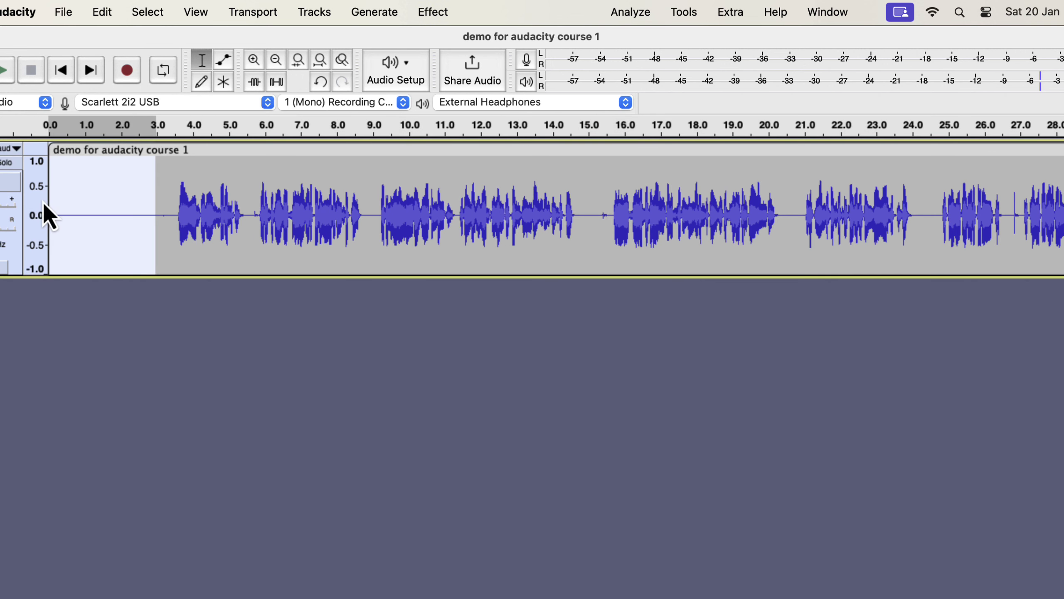
key(space)
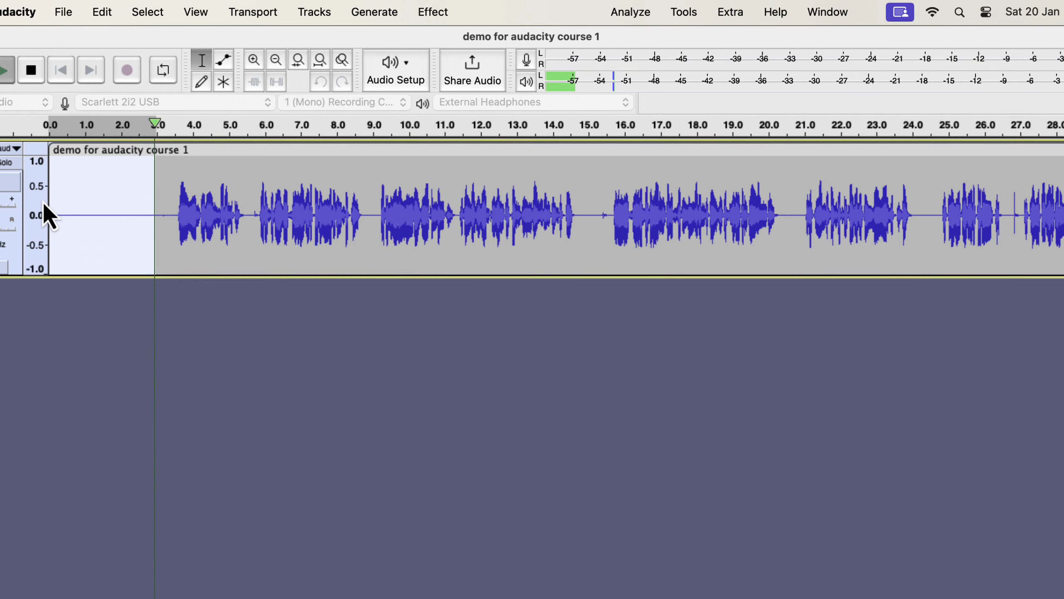
Step: Select and play the trailing room tone from 1:40.5 to the clip end
scroll(100, 208, right, 15)
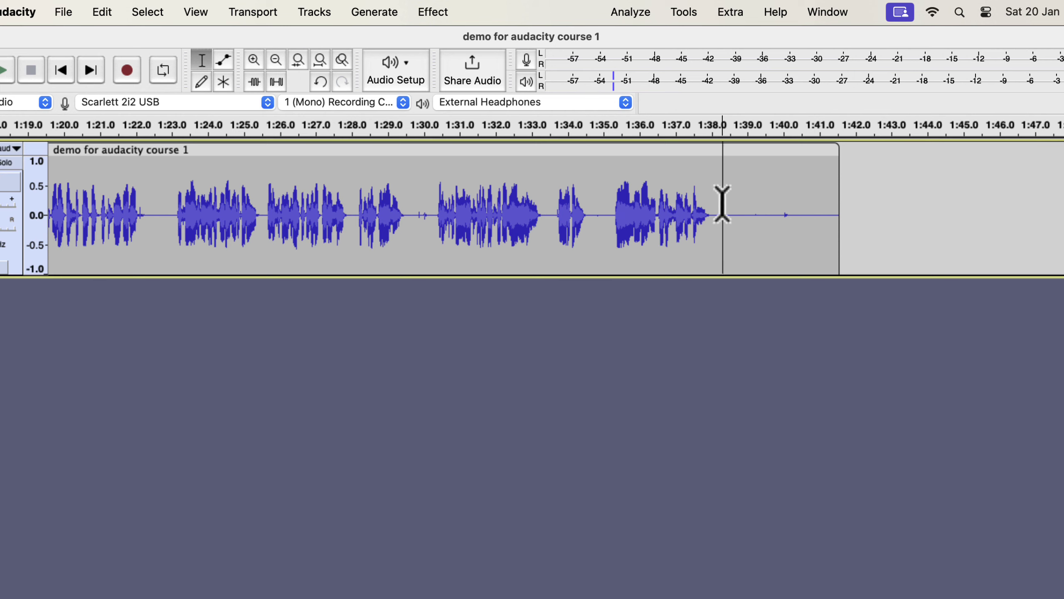
drag(723, 211, 832, 232)
key(space)
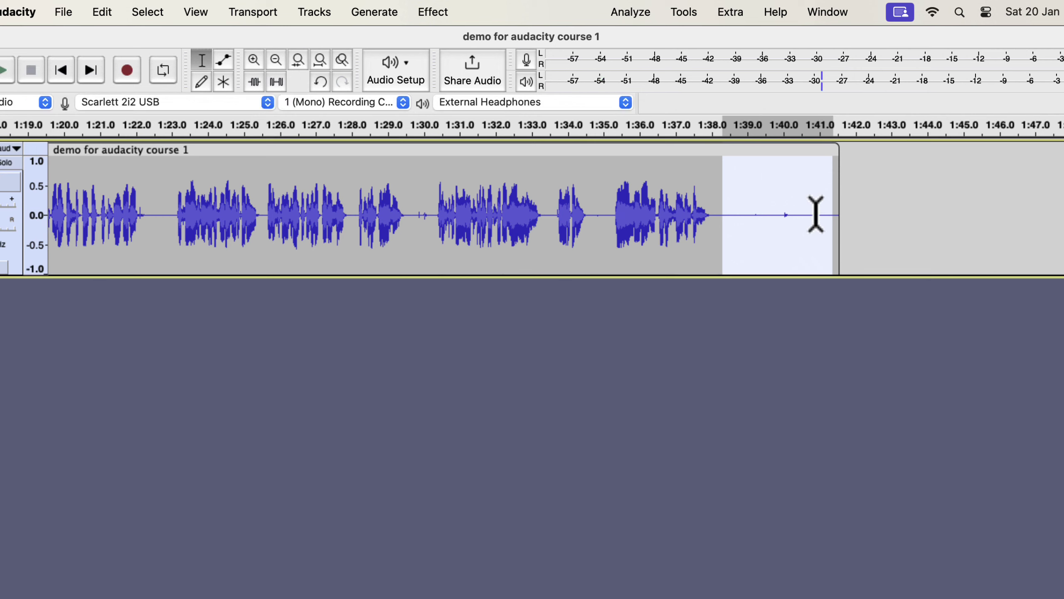
click(803, 209)
drag(803, 210, 837, 216)
key(space)
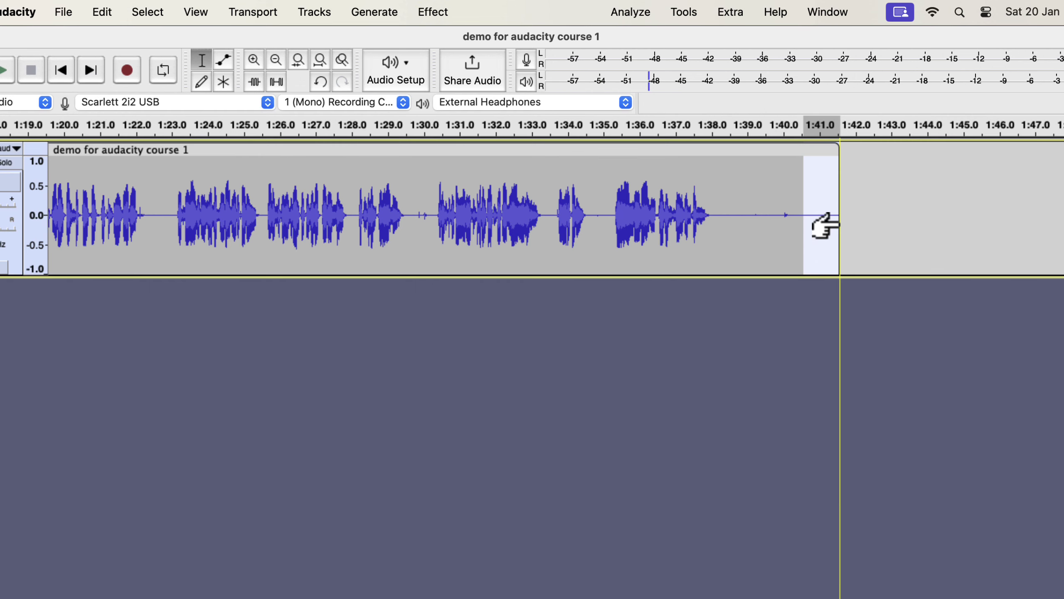
scroll(834, 222, left, 2)
scroll(836, 222, left, 15)
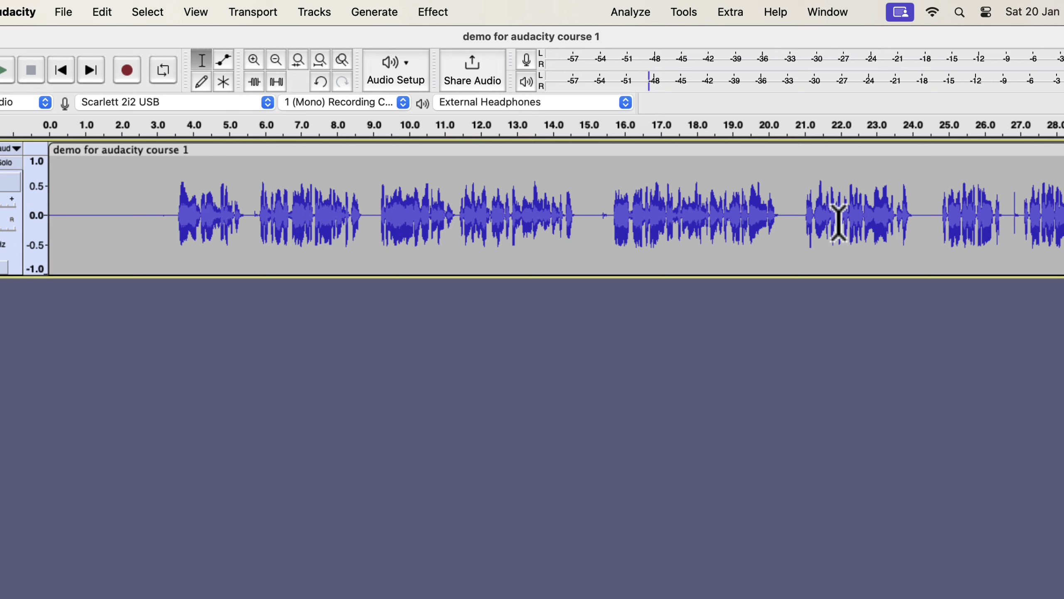
Step: Split the narration at 15 seconds and move the second clip later to leave a gap
click(587, 204)
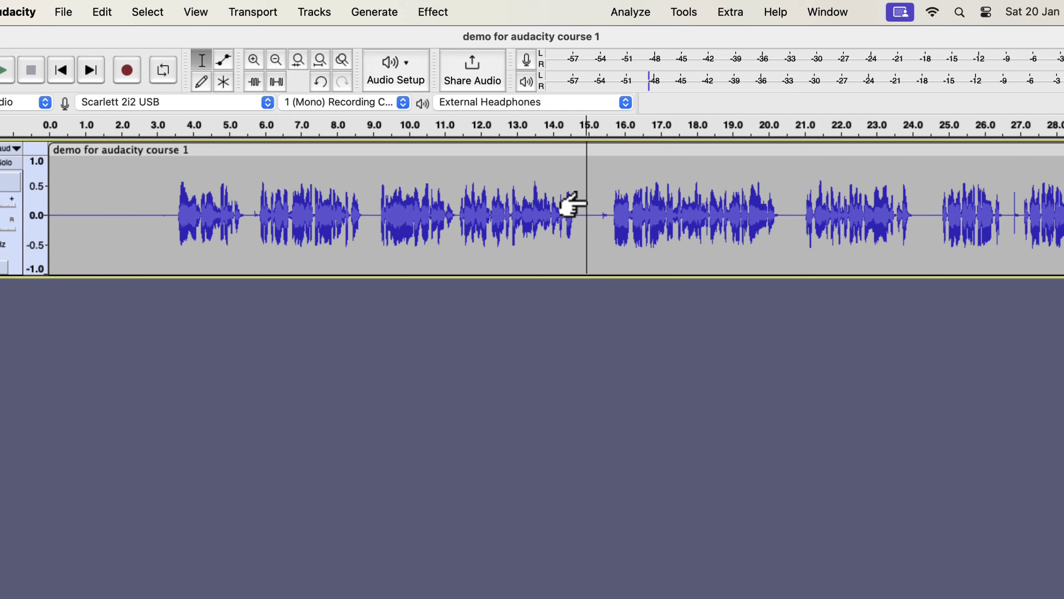
key(super+i)
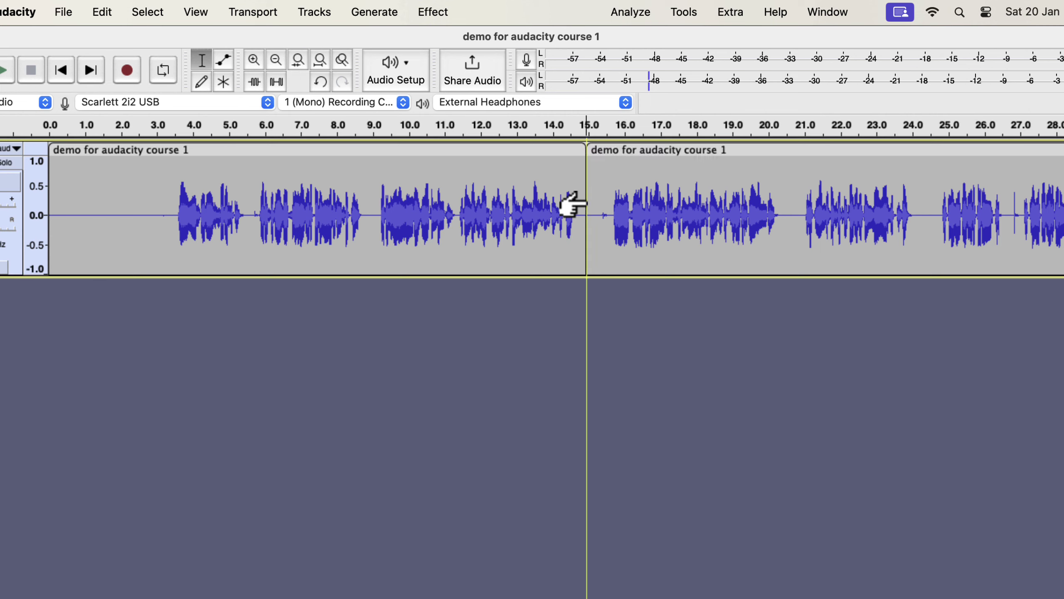
drag(625, 154, 651, 155)
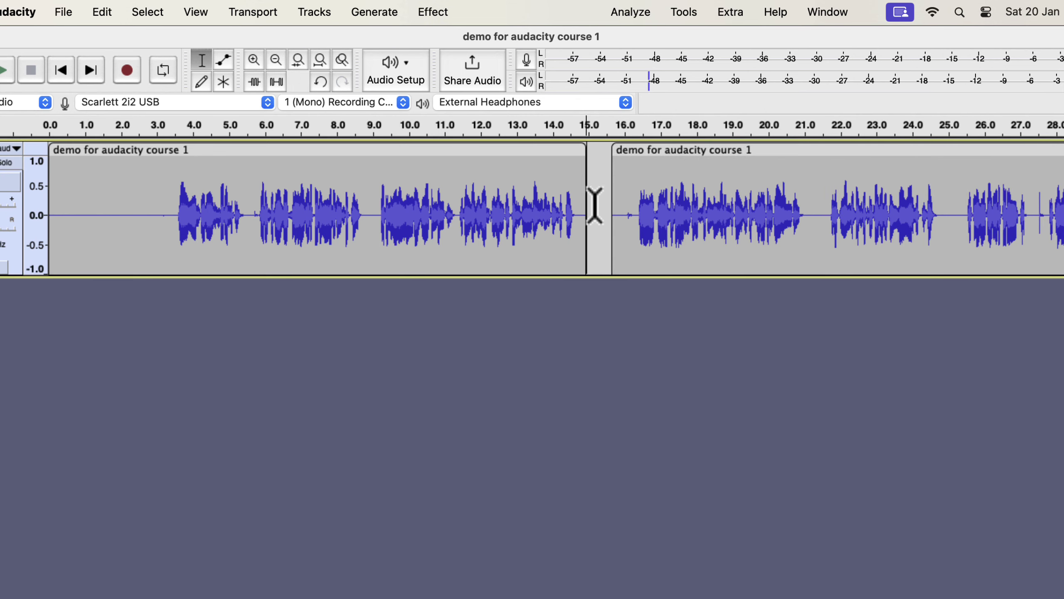
Step: Select and play the silent gap, then join both clips across it into one
drag(592, 209, 611, 212)
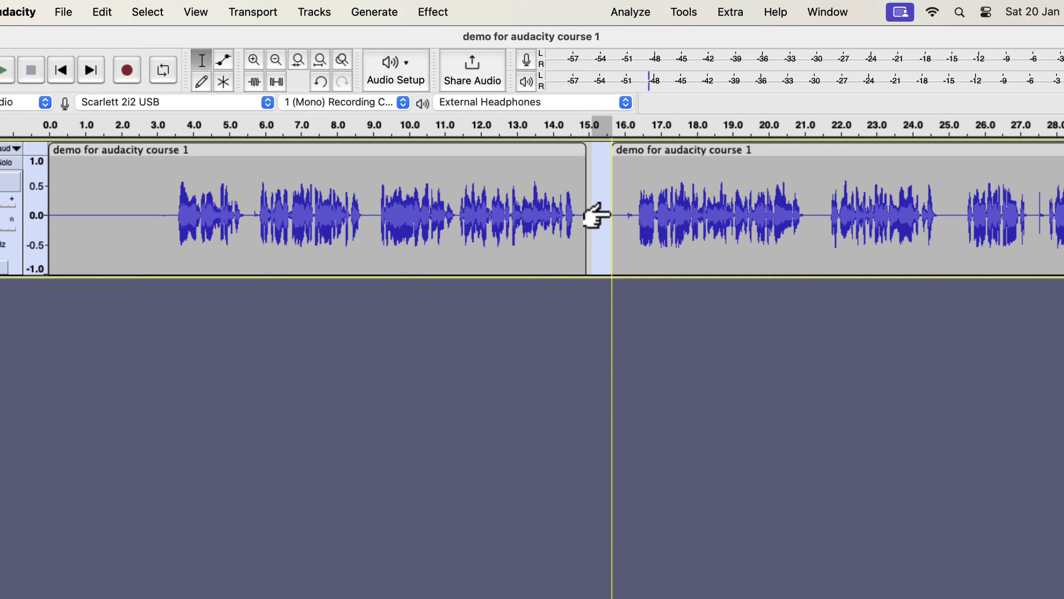
key(space)
key(space)
drag(623, 214, 576, 211)
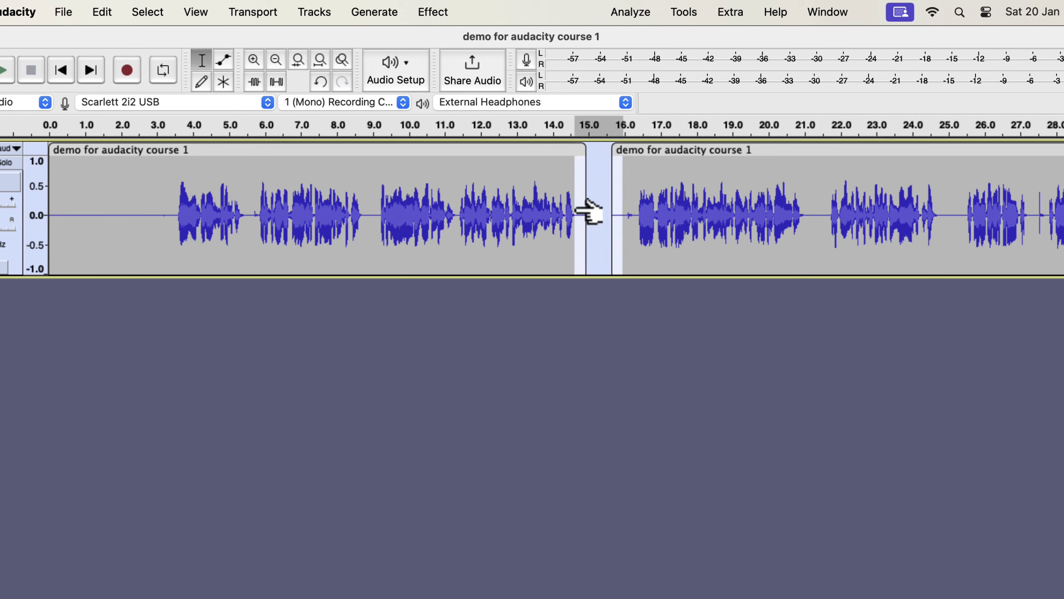
click(102, 12)
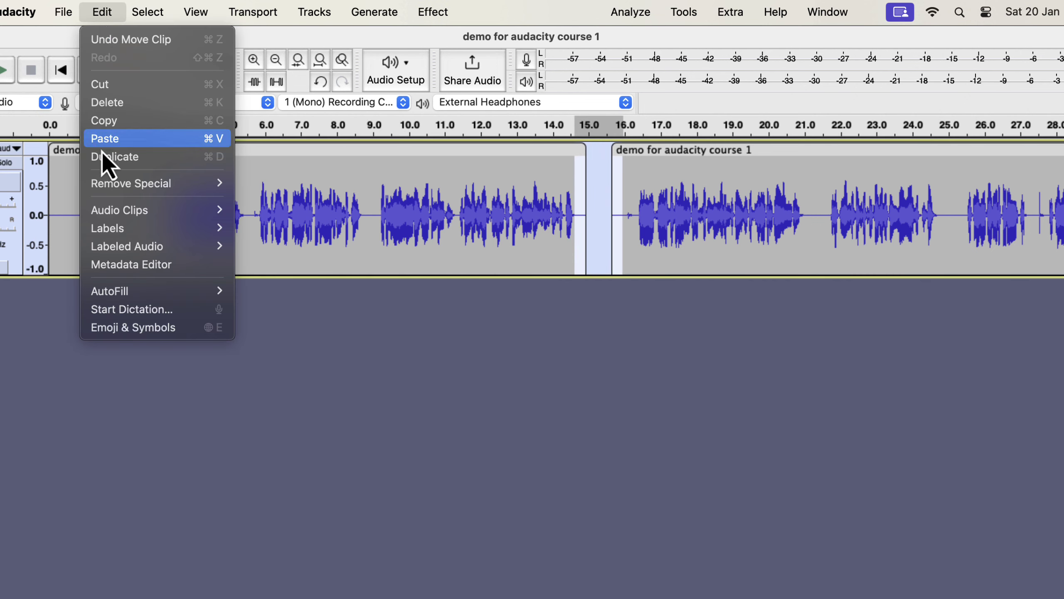
mouse_move(119, 210)
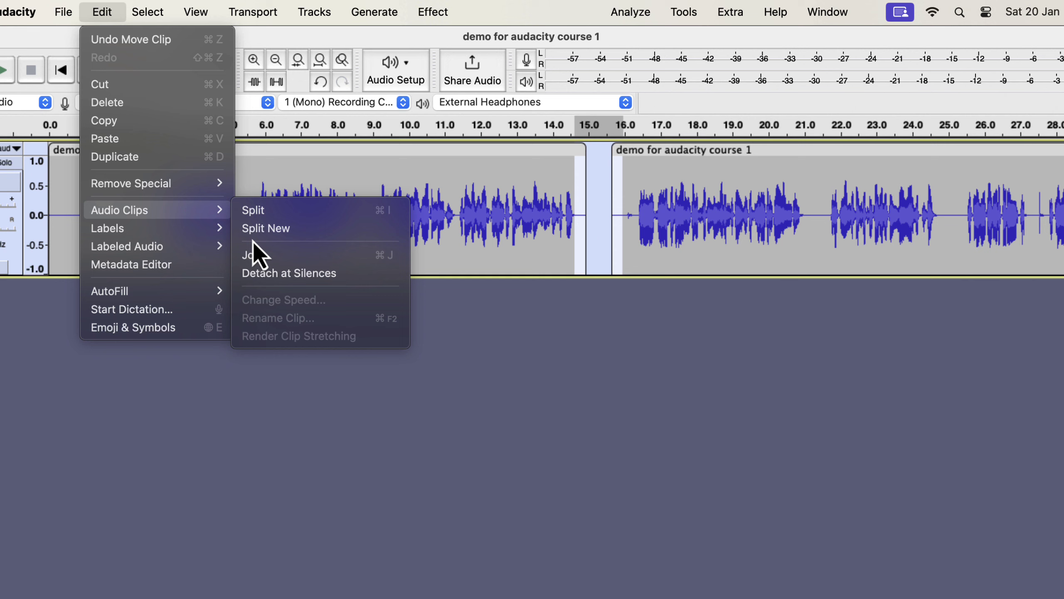
click(253, 253)
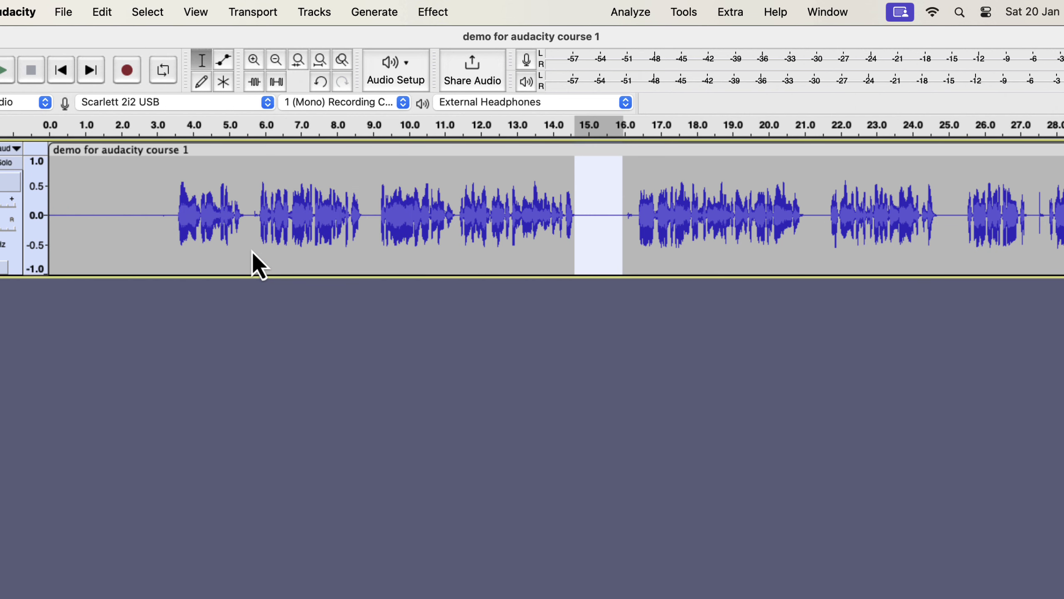
Step: Run ACX Check on the joined clip, which flags a -inf dB noise floor
double_click(152, 205)
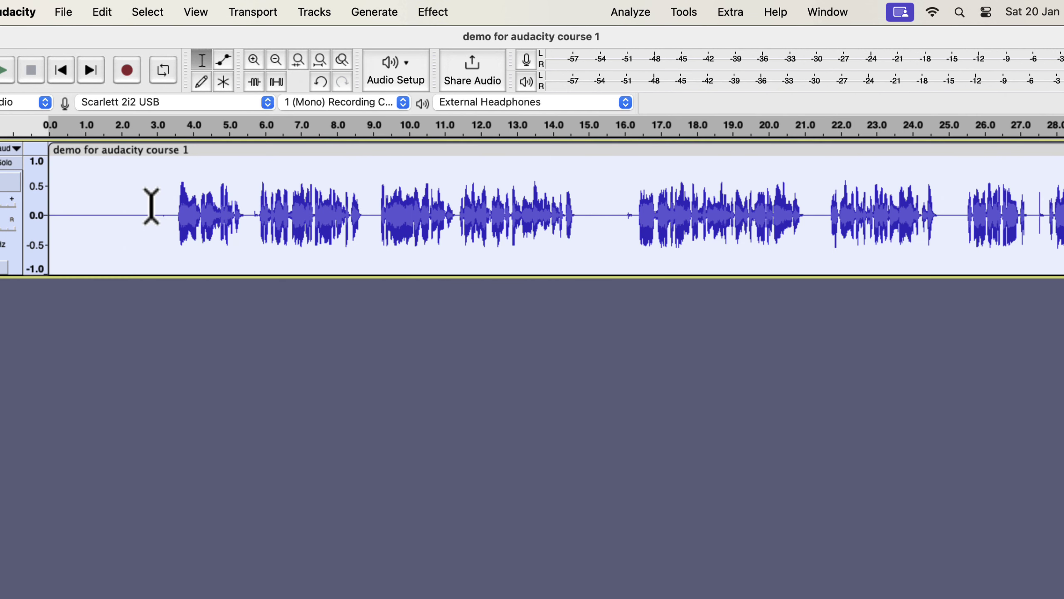
click(611, 14)
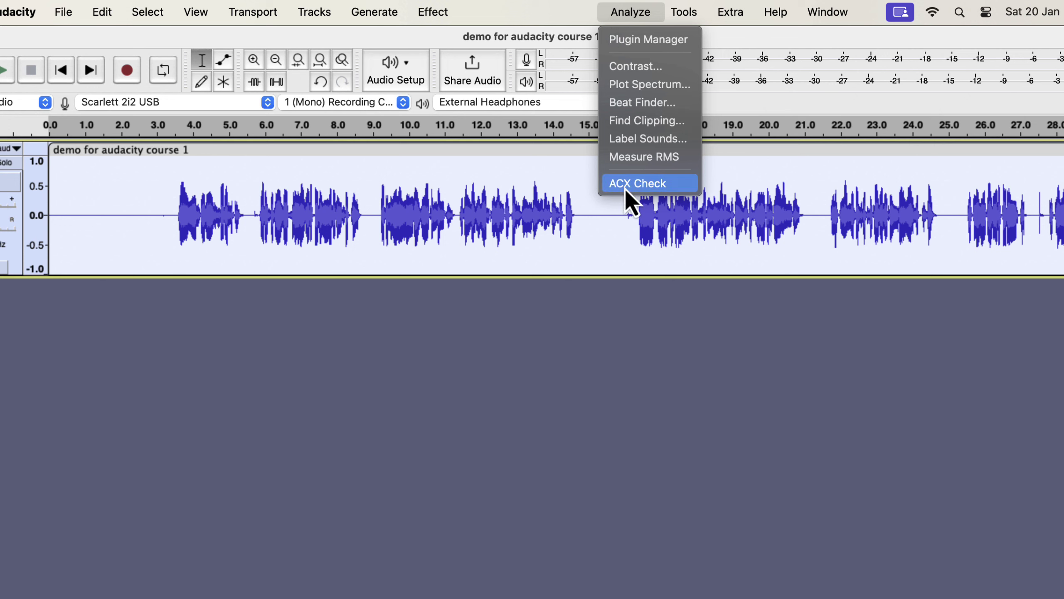
click(628, 201)
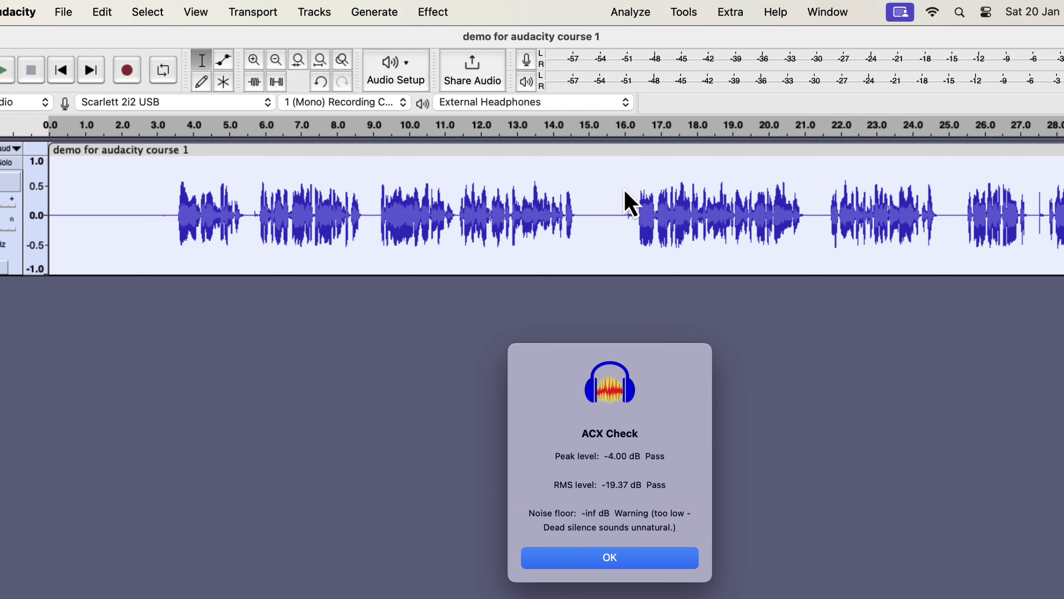
click(579, 554)
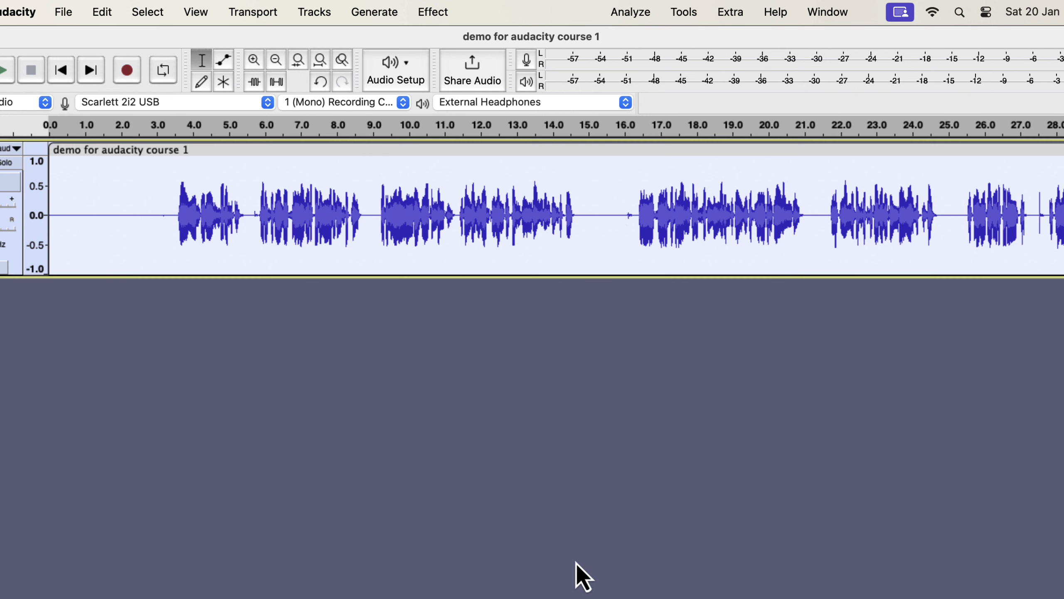
Step: Undo the join, clip move and split to remove the silent gap
click(575, 500)
key(ctrl+z)
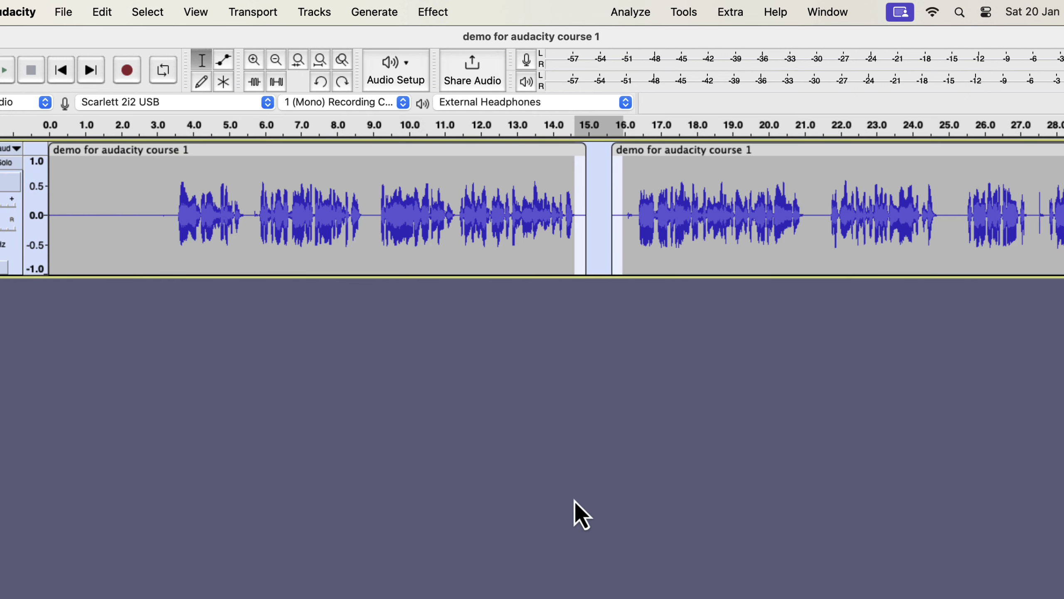
key(Delete)
key(ctrl+j)
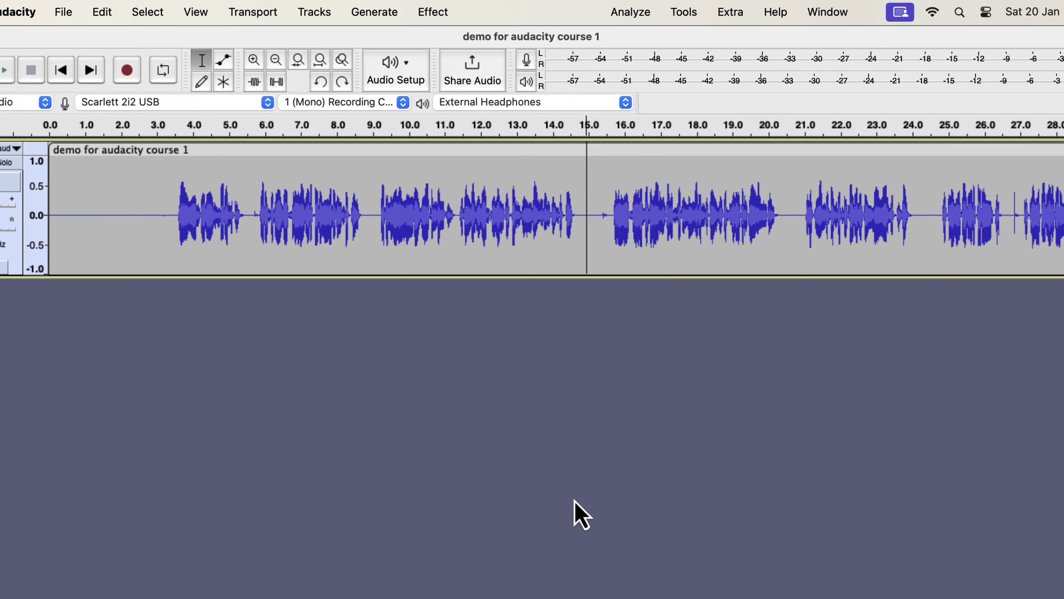
Step: Zoom in near the start and silence the stretch from about 0.18 to 0.35 s
click(91, 185)
scroll(90, 185, up, 3)
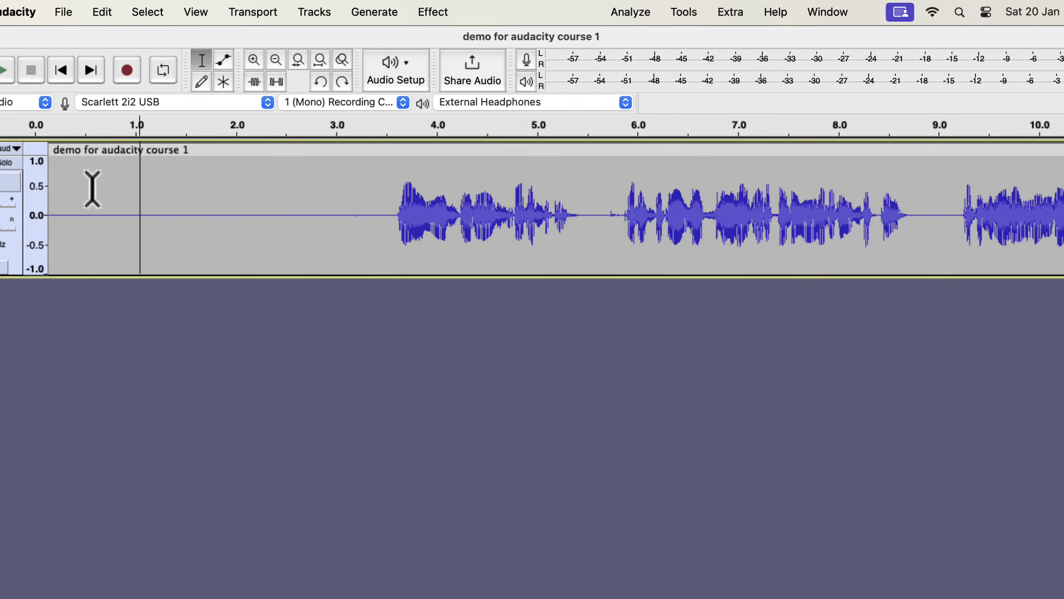
scroll(69, 206, up, 2)
scroll(69, 205, up, 1)
scroll(69, 206, up, 2)
scroll(69, 206, up, 1)
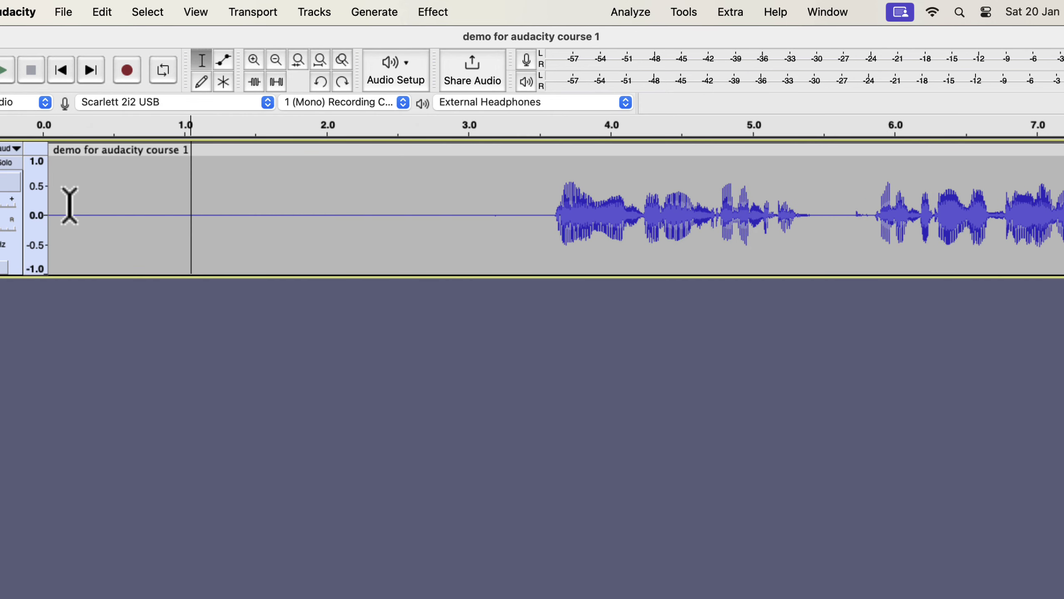
scroll(111, 204, up, 1)
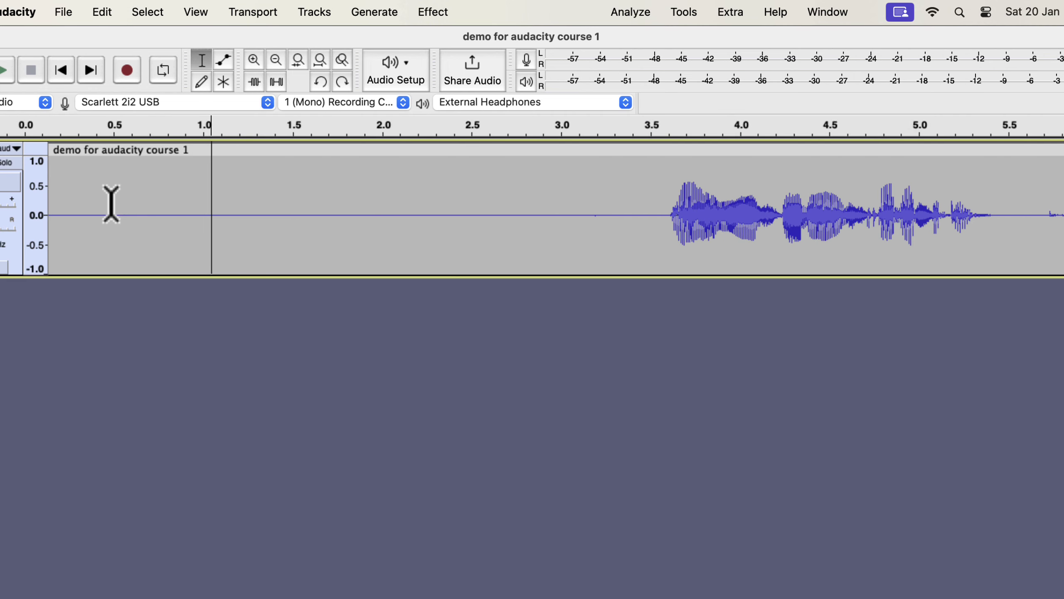
scroll(136, 205, up, 1)
scroll(136, 206, up, 1)
scroll(137, 205, up, 1)
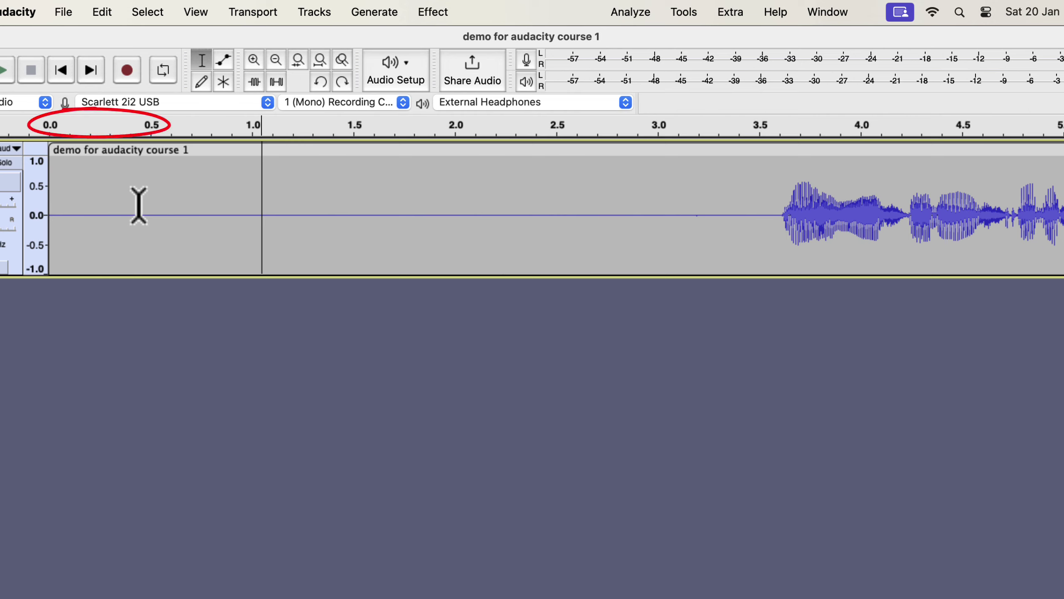
drag(86, 195, 121, 210)
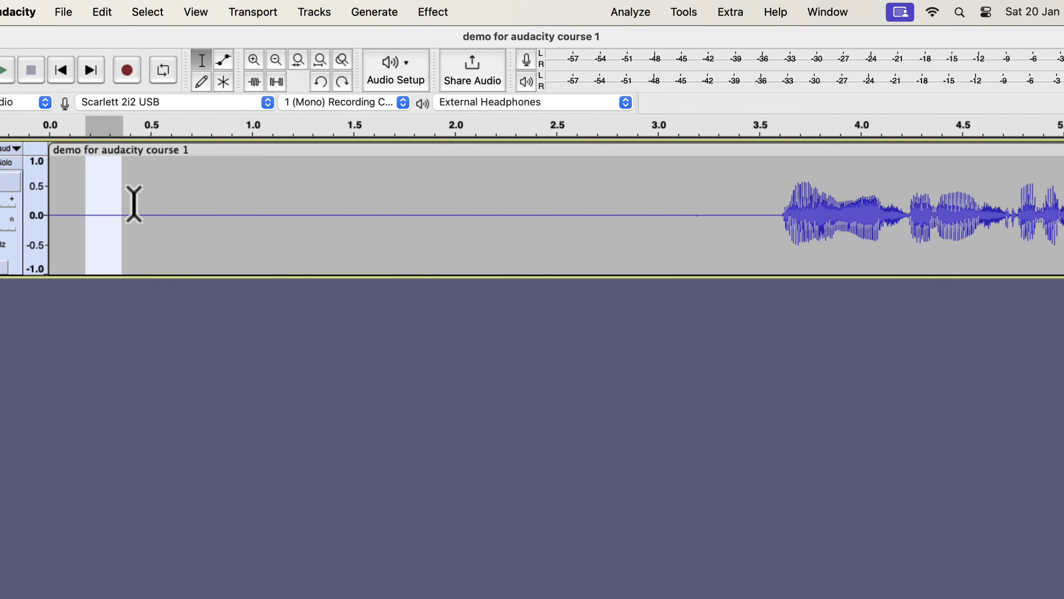
click(277, 82)
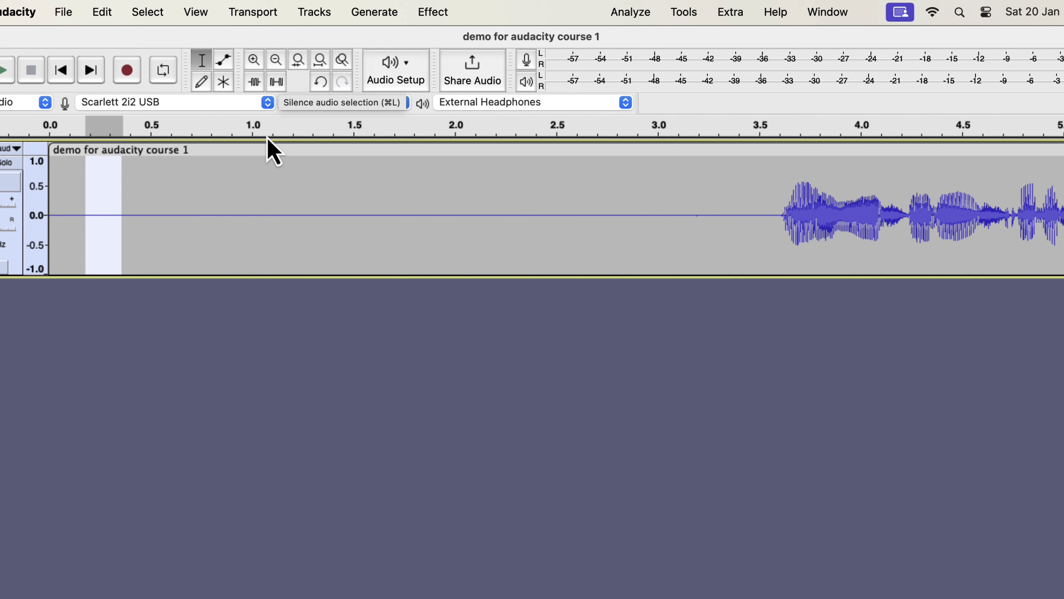
Step: Run ACX Check on the whole clip: it passes, with a -66.23 dB noise floor
double_click(242, 214)
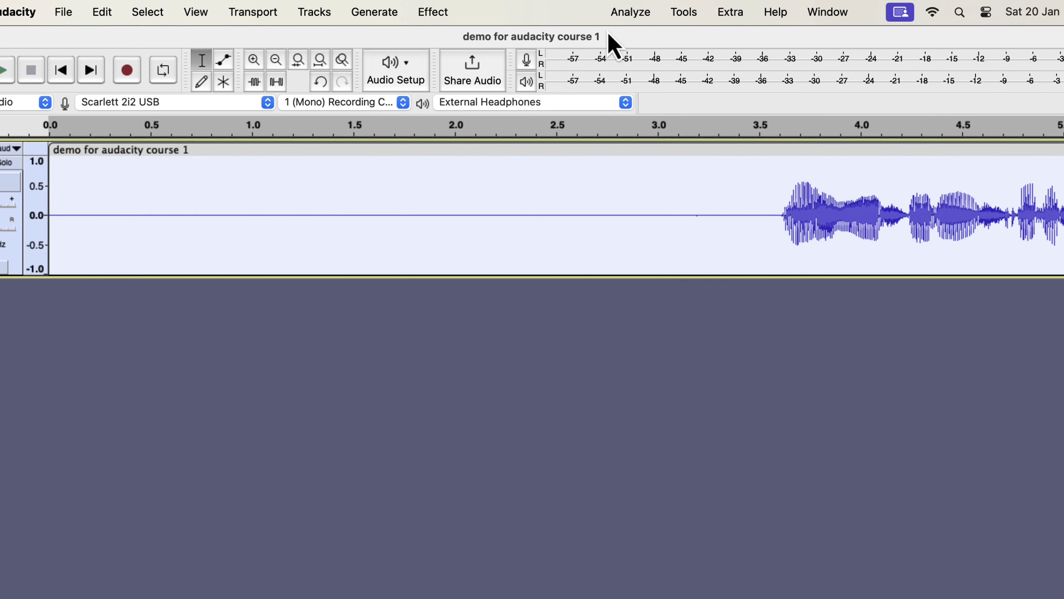
click(631, 12)
click(630, 184)
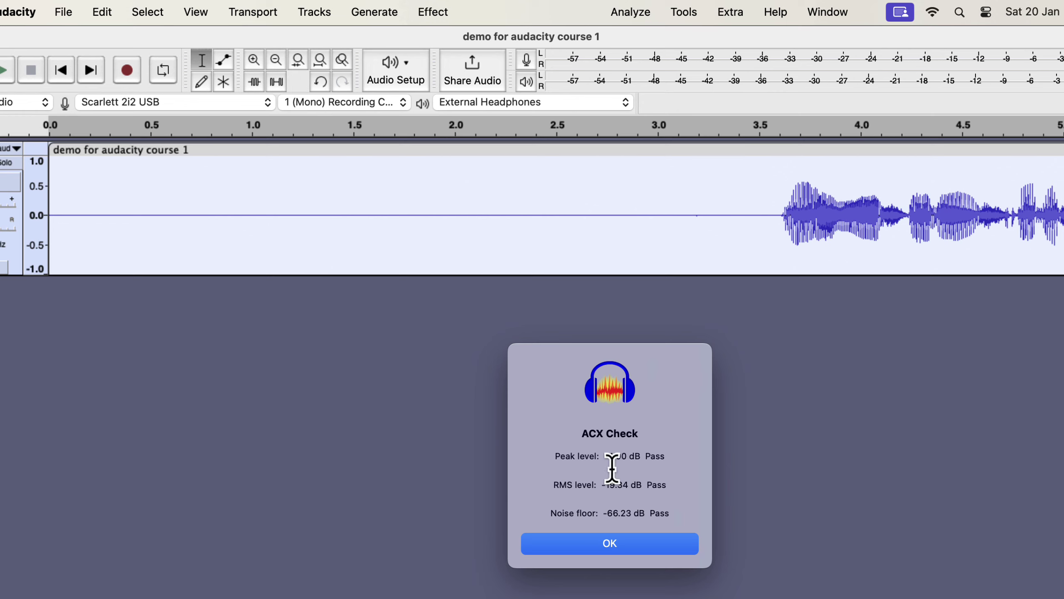
click(591, 549)
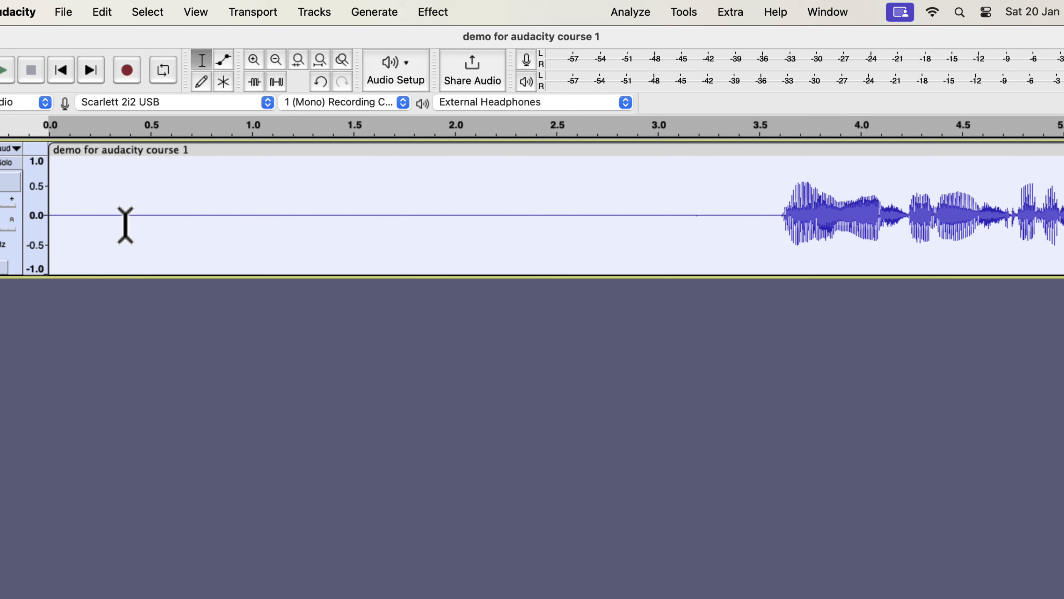
Step: Silence the first 0.34 s, then ACX Check the whole track: it passes at -71.77 dB
drag(118, 202, 40, 196)
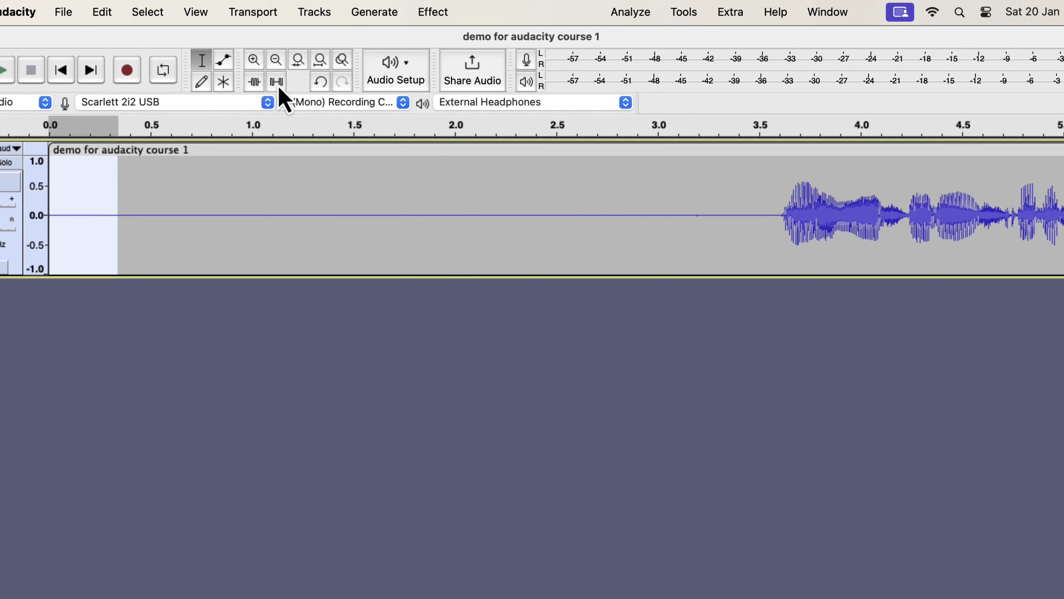
click(226, 180)
key(cmd+a)
click(631, 12)
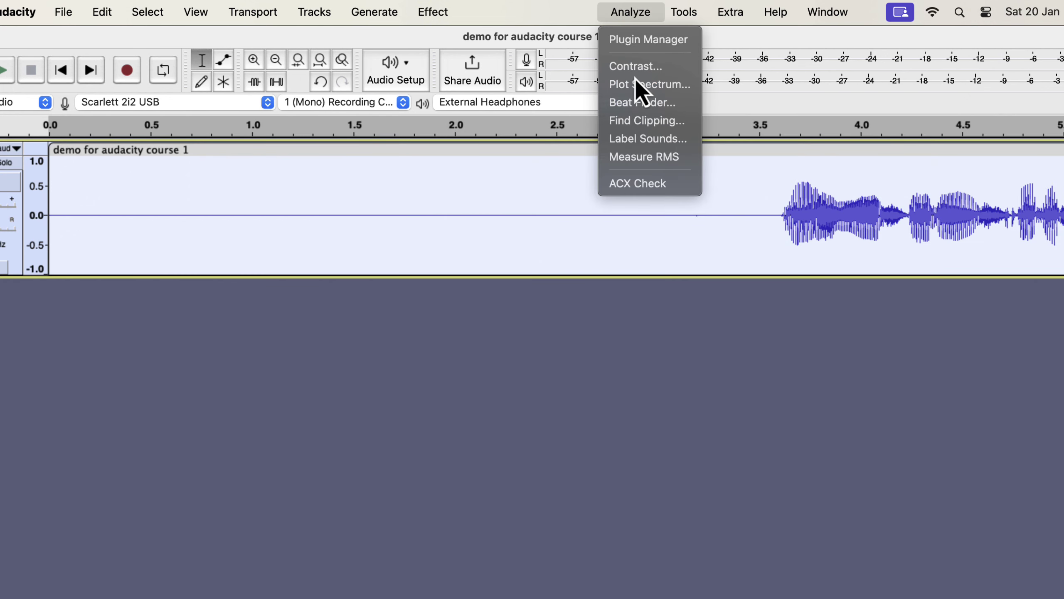
click(647, 190)
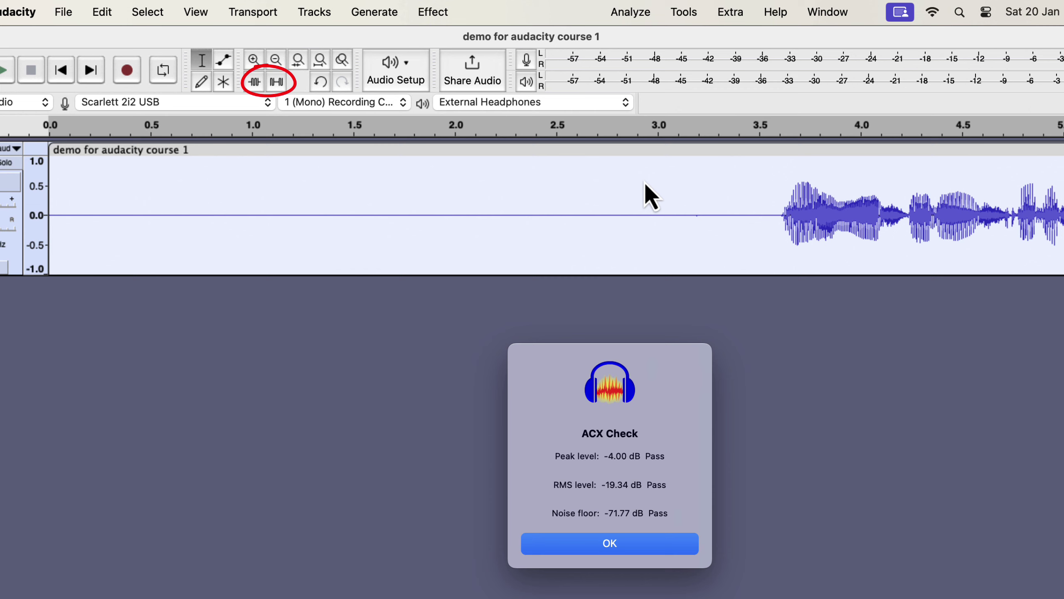
click(568, 543)
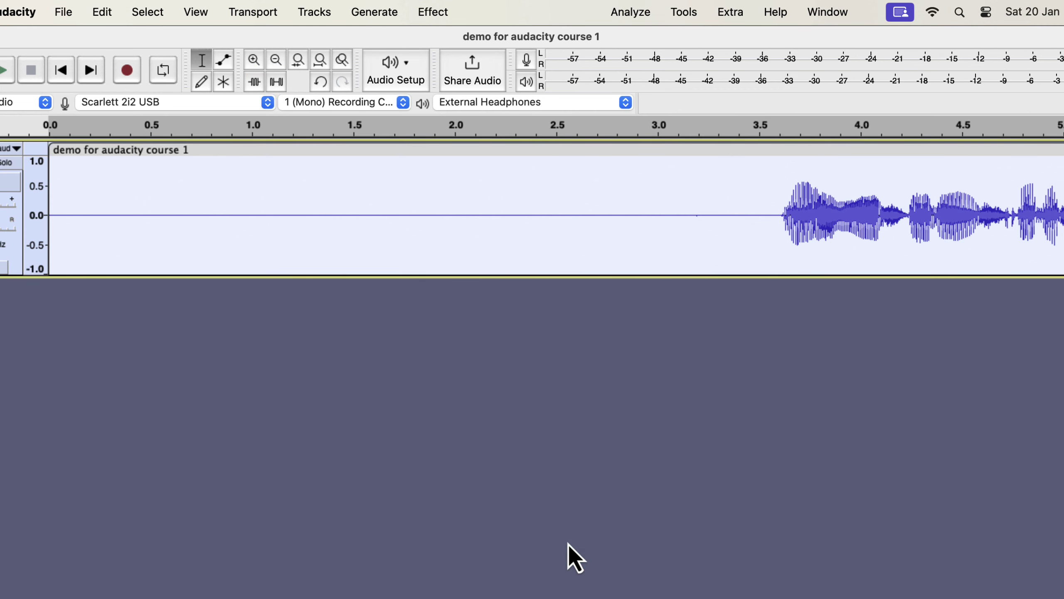
Step: Plot the spectrum of the silent 0–0.3 s opening, which shows an empty graph
drag(110, 202, 49, 189)
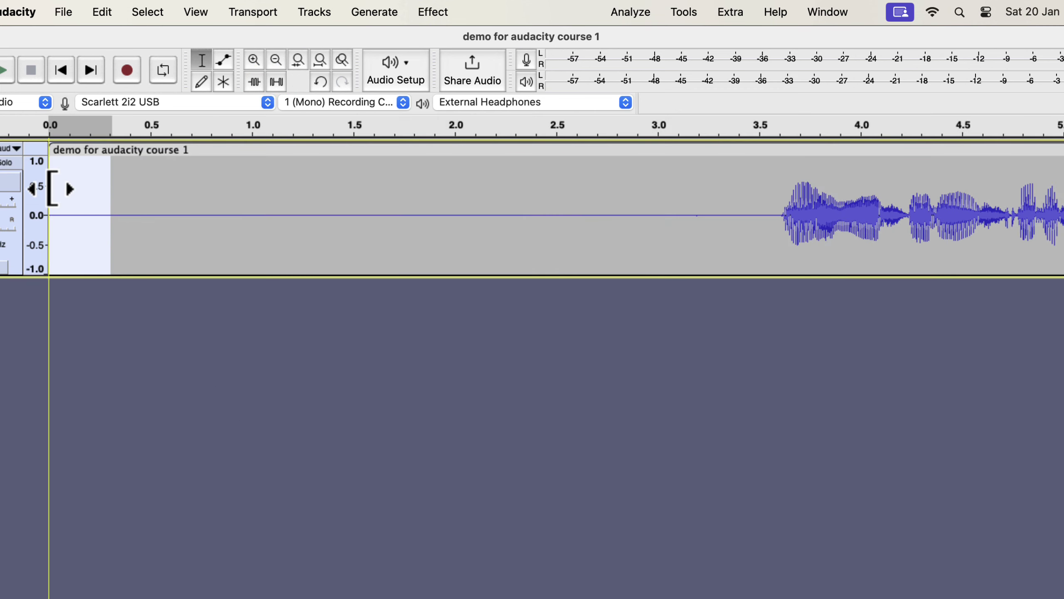
click(641, 20)
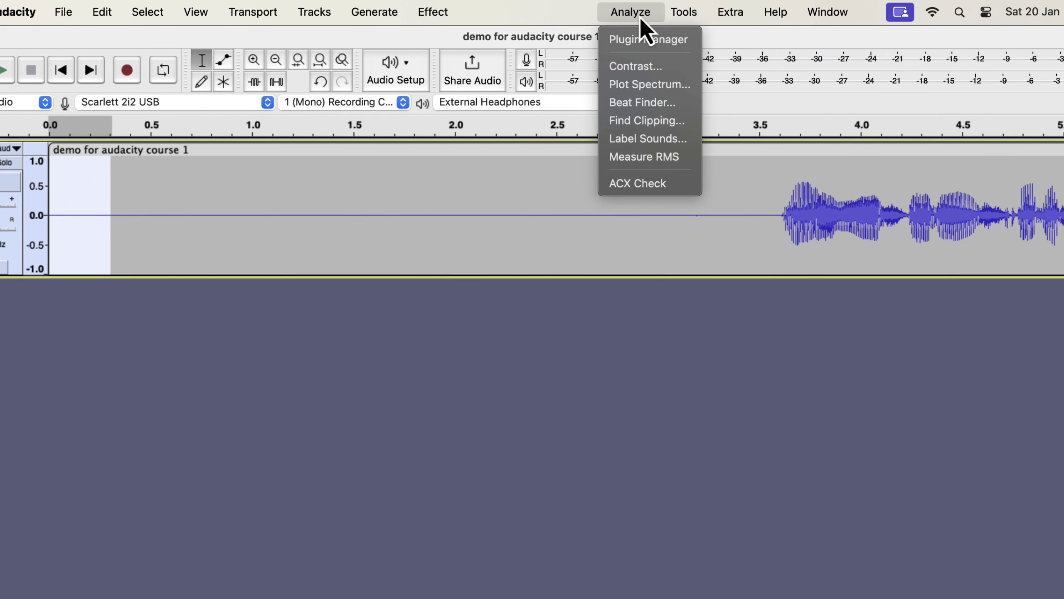
click(633, 87)
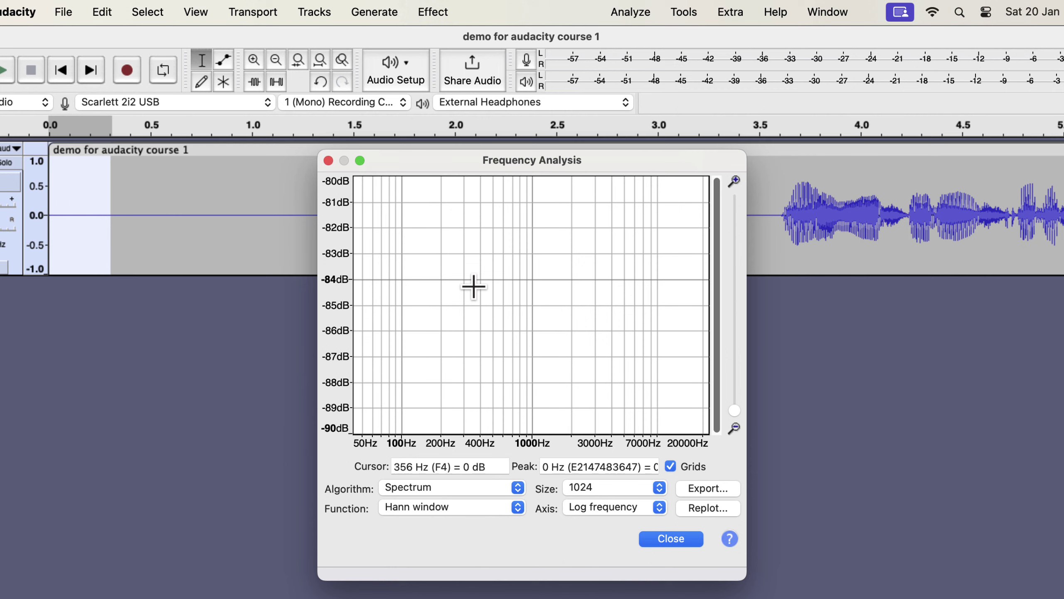
click(328, 160)
Step: Select and play the half-second pause from 2.27 to 2.77 seconds
drag(620, 209, 513, 210)
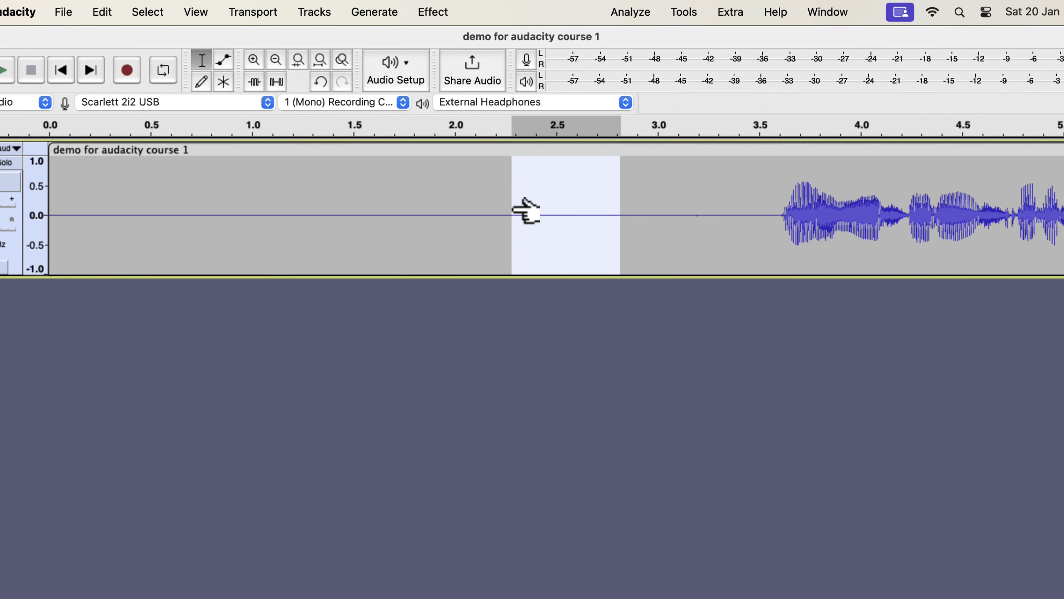
key(space)
click(630, 12)
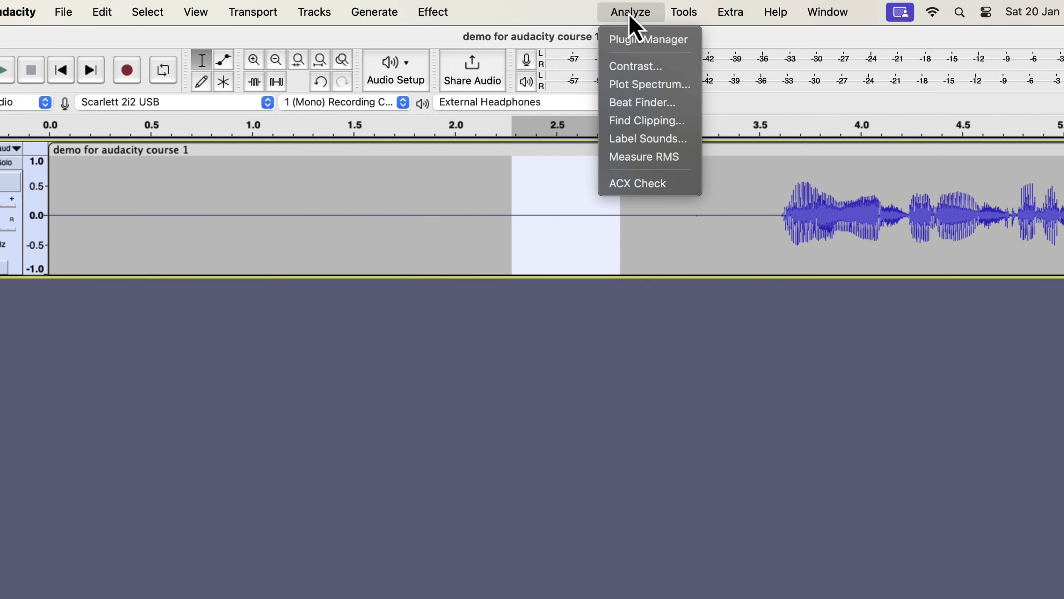
Step: Plot the pause's spectrum, then highlight the ACX limitation sentence about false noise floor values
click(632, 84)
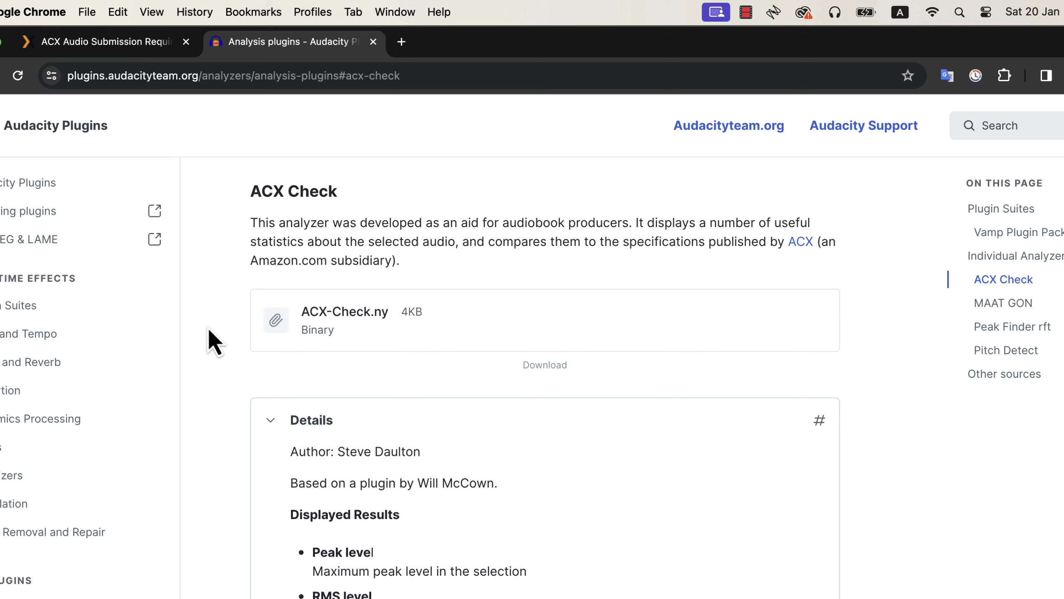
scroll(208, 327, down, 9)
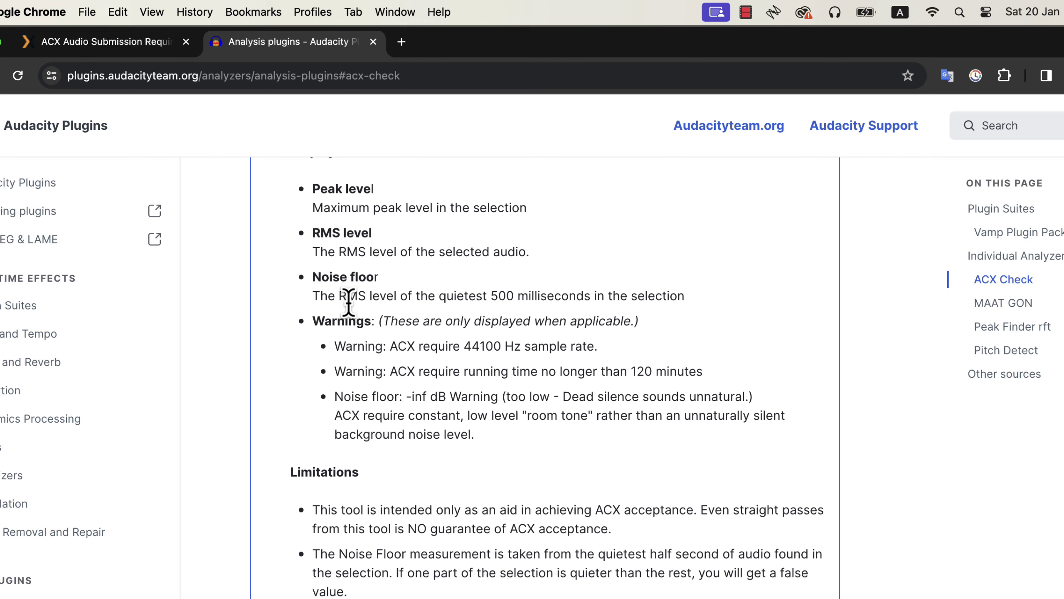
scroll(349, 300, down, 3)
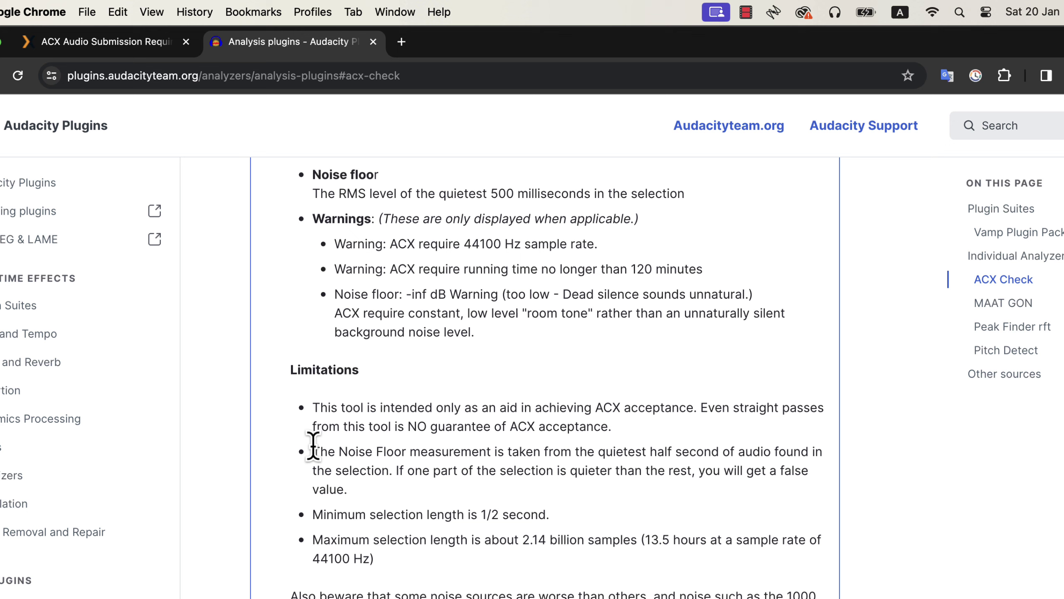
drag(311, 449, 368, 495)
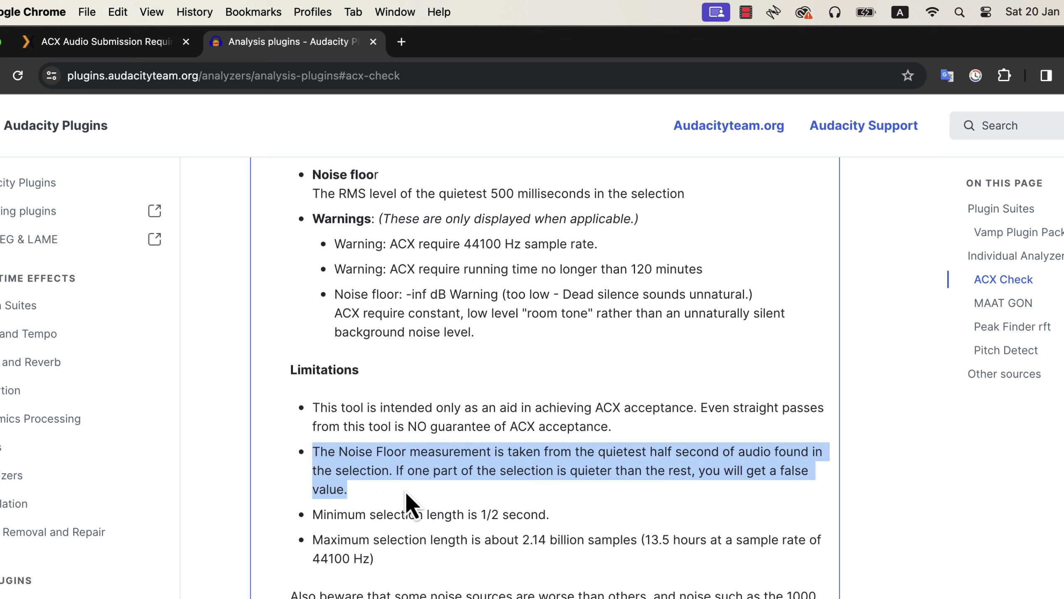
click(419, 496)
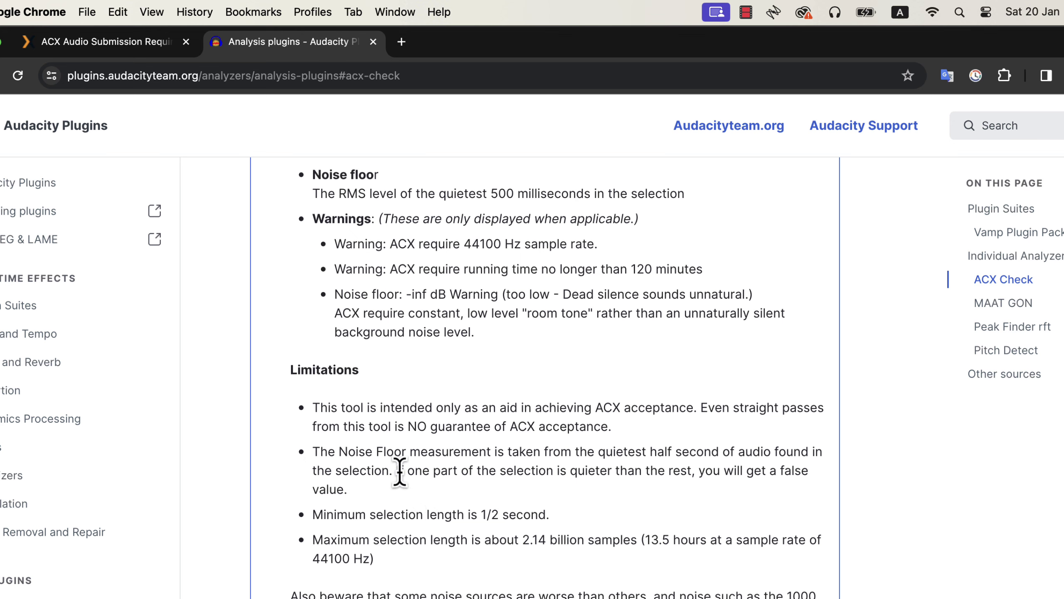
drag(396, 470, 421, 497)
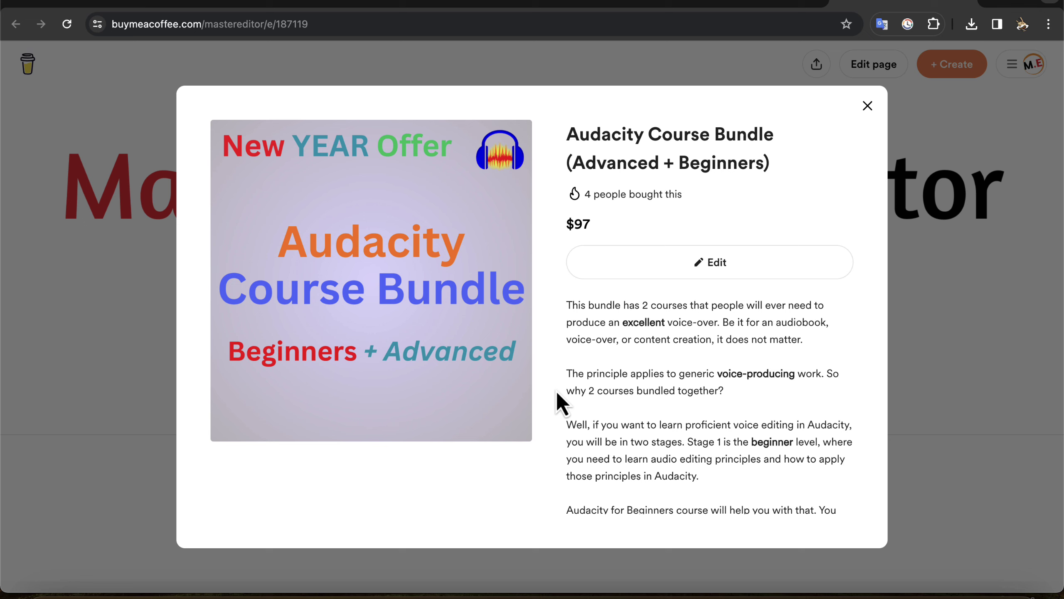
Step: Scroll the Audacity Course Bundle description down to the beginner and advanced Enroll links
scroll(556, 391, down, 2)
scroll(555, 390, down, 4)
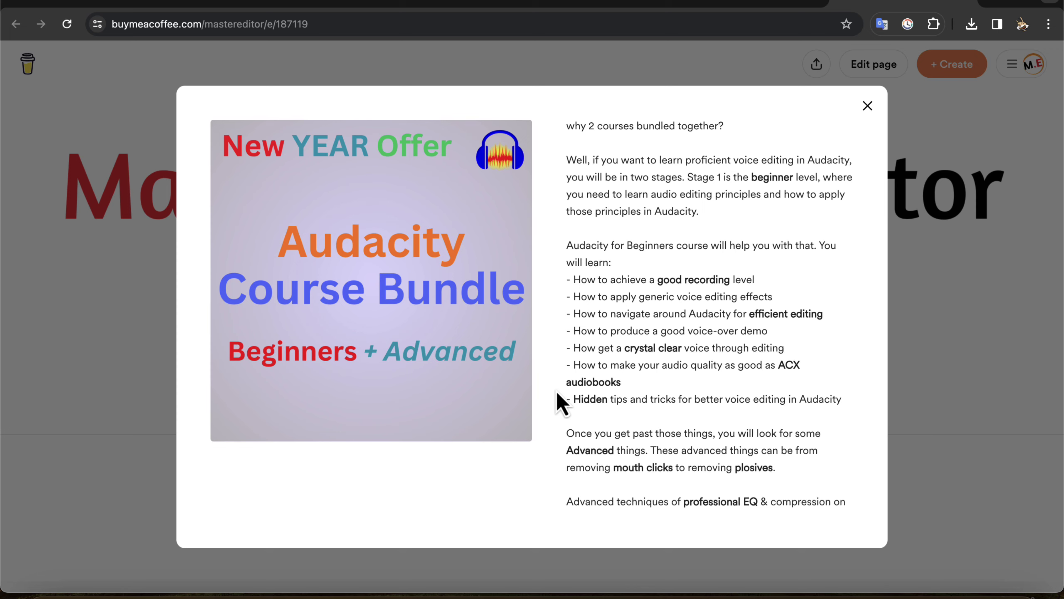
scroll(557, 392, down, 8)
scroll(556, 392, down, 3)
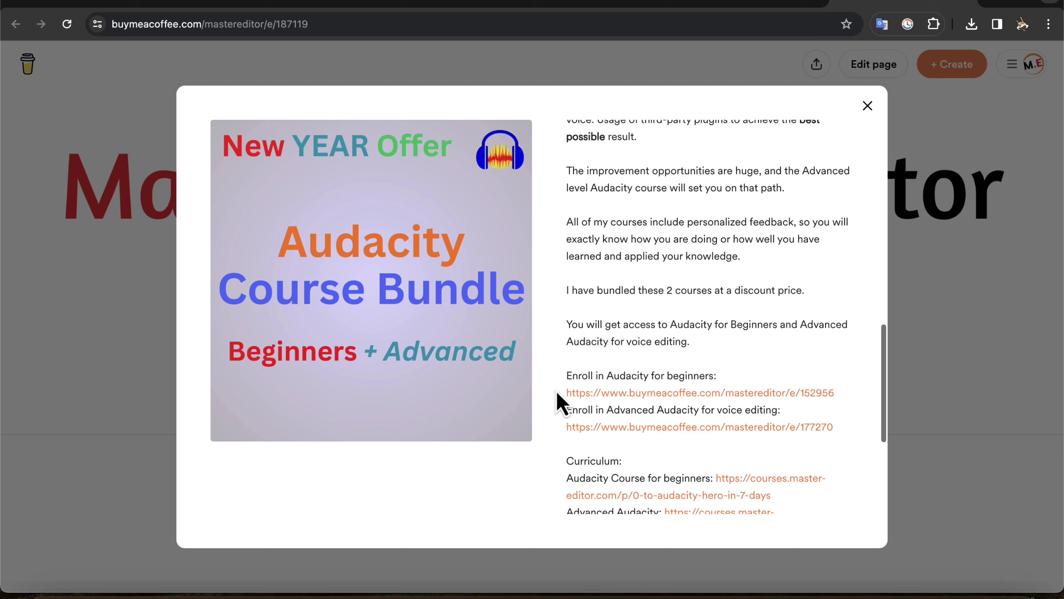
scroll(556, 392, down, 2)
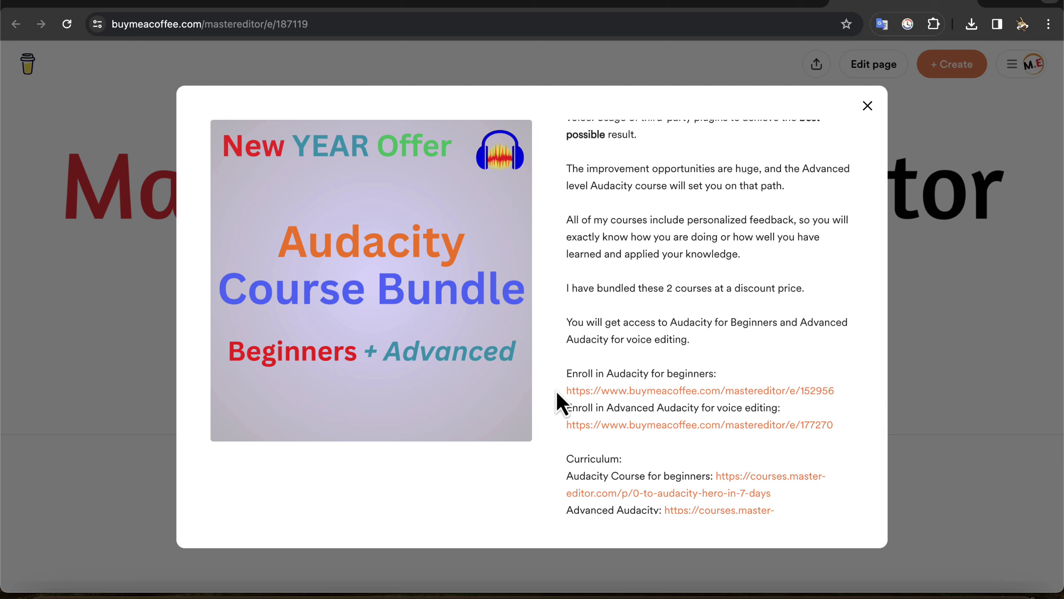